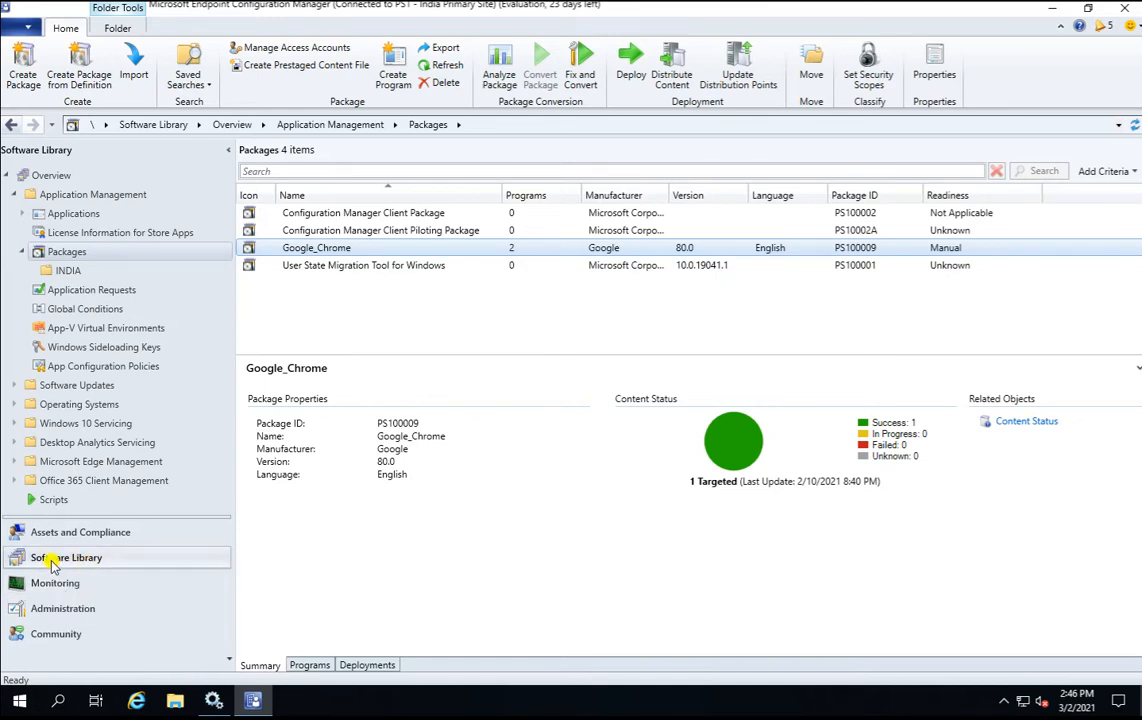
Show the Google_Chrome package's deployments and view the properties of its Install_Google_Chrome_80 deployment to Chrome_Deployment
click(58, 232)
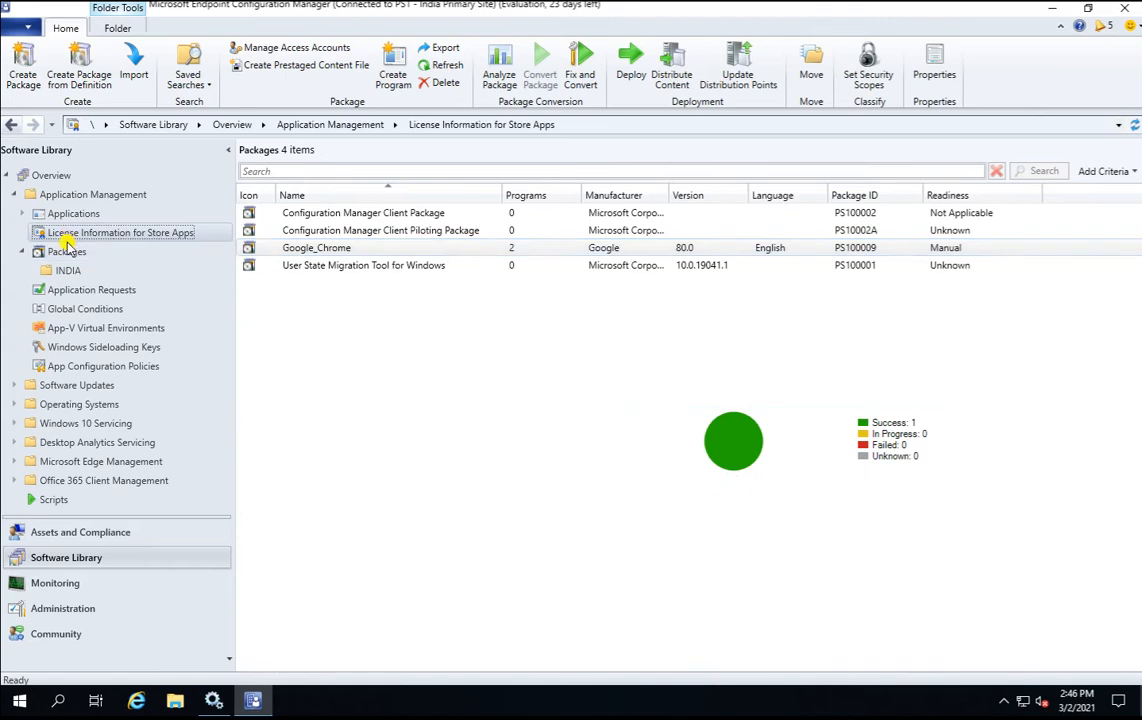
click(53, 251)
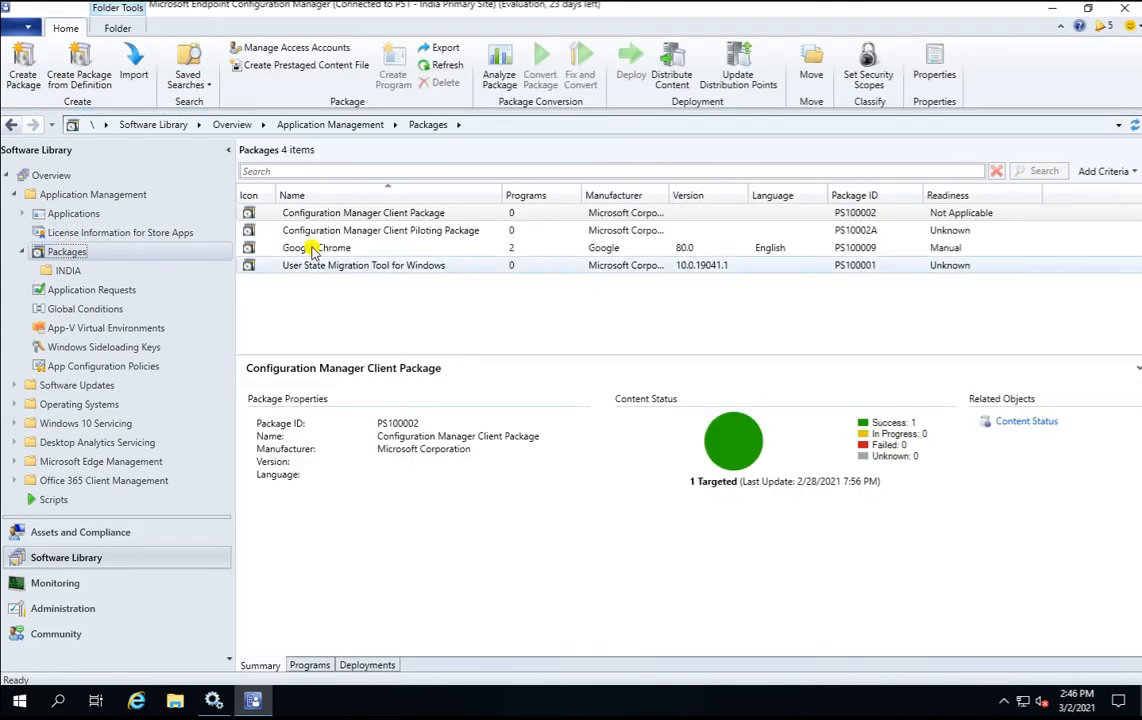
click(298, 247)
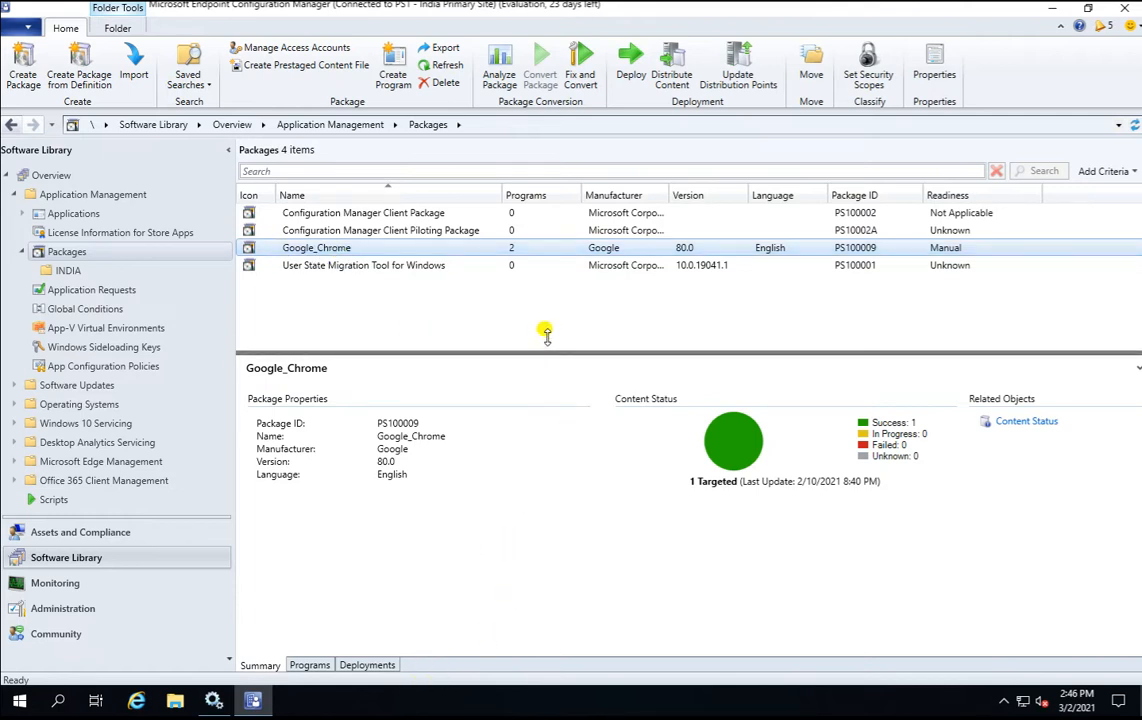
drag(546, 335, 546, 316)
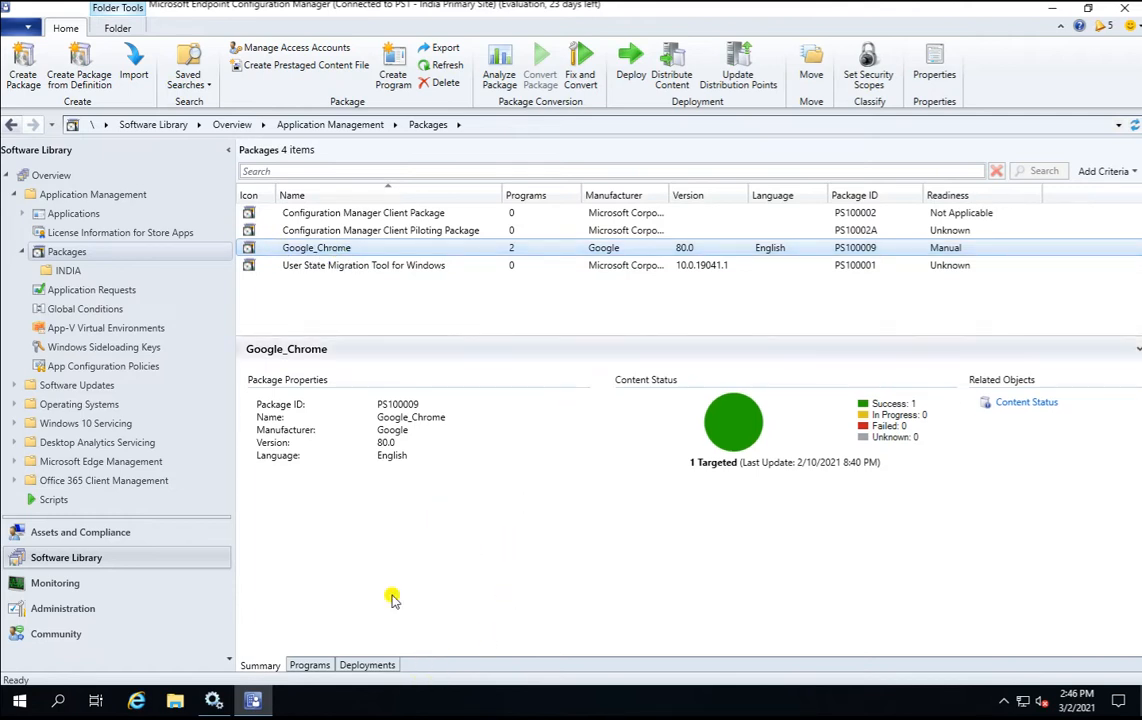
click(370, 666)
click(447, 390)
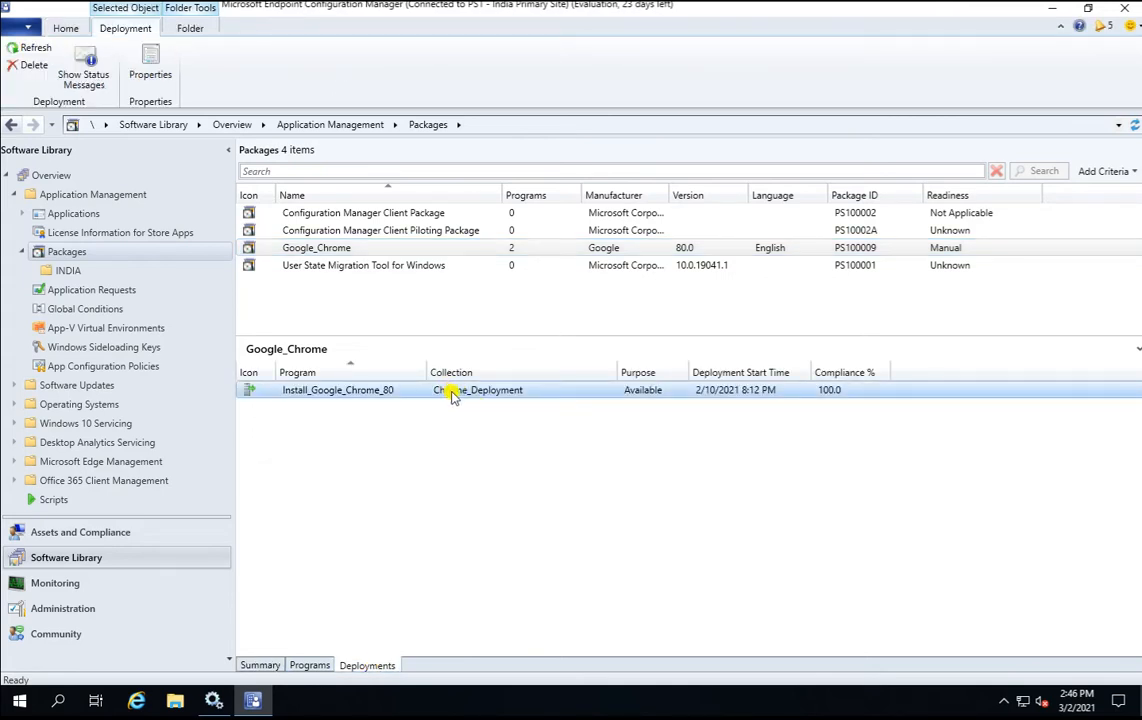
double_click(456, 393)
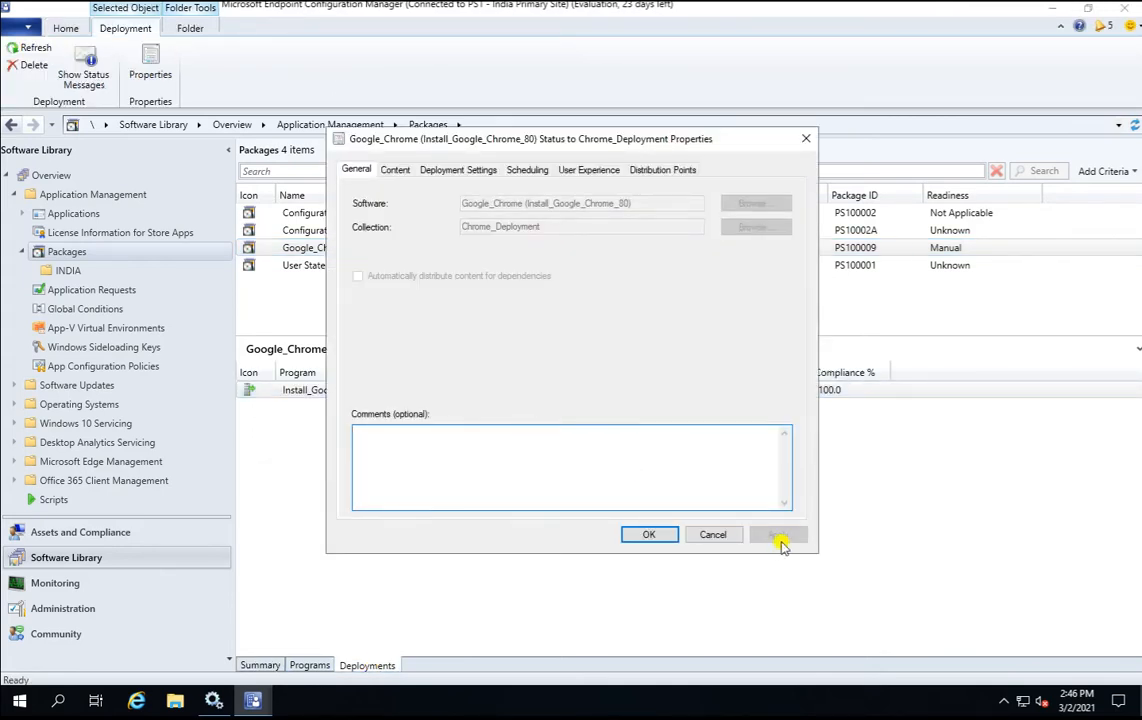
click(722, 534)
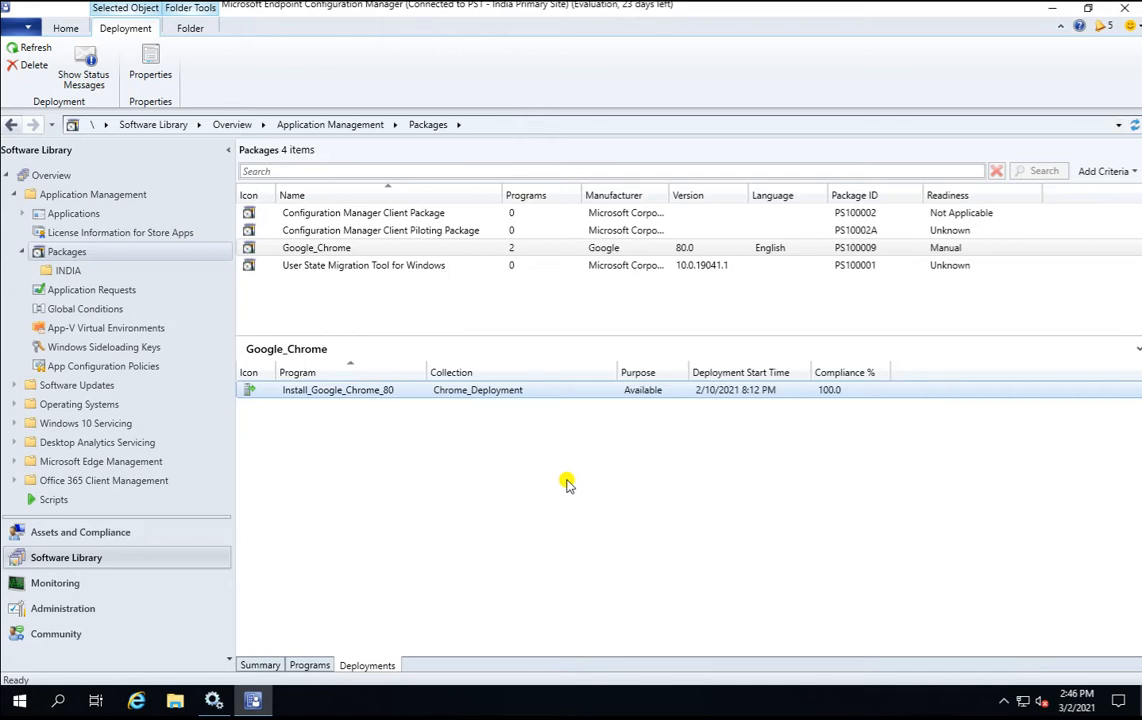
Open the Control Panel, check the installed software in Programs and Features, and return to all Control Panel items
key(super)
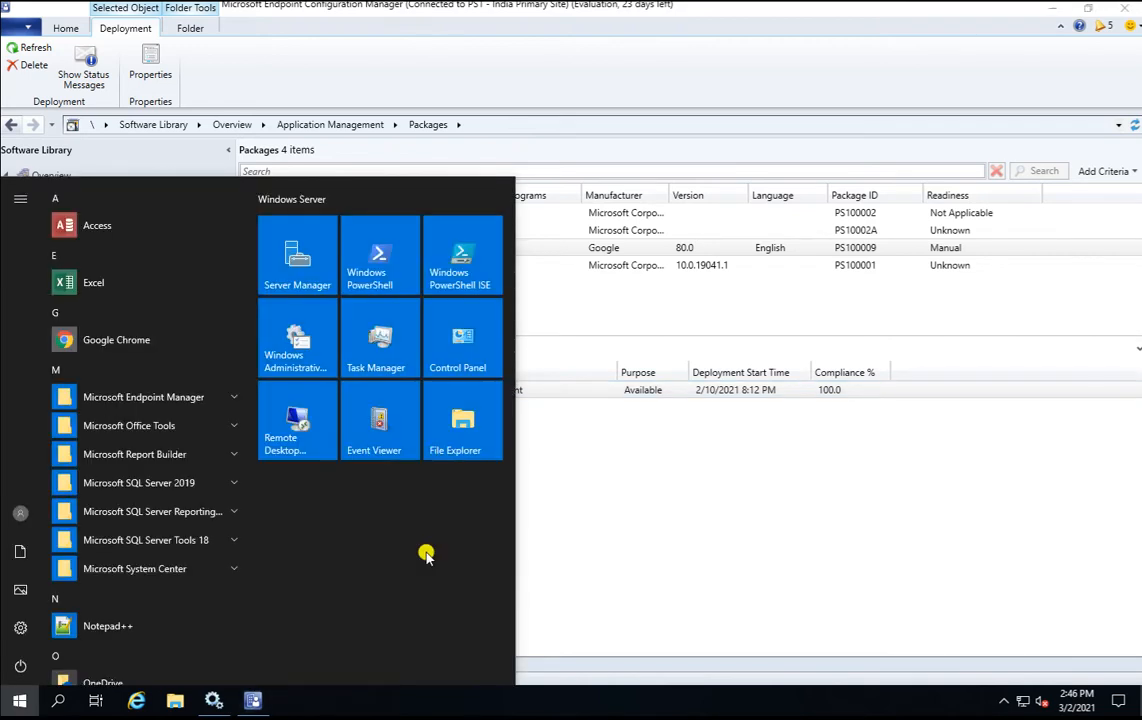
key(super+r)
text(cont)
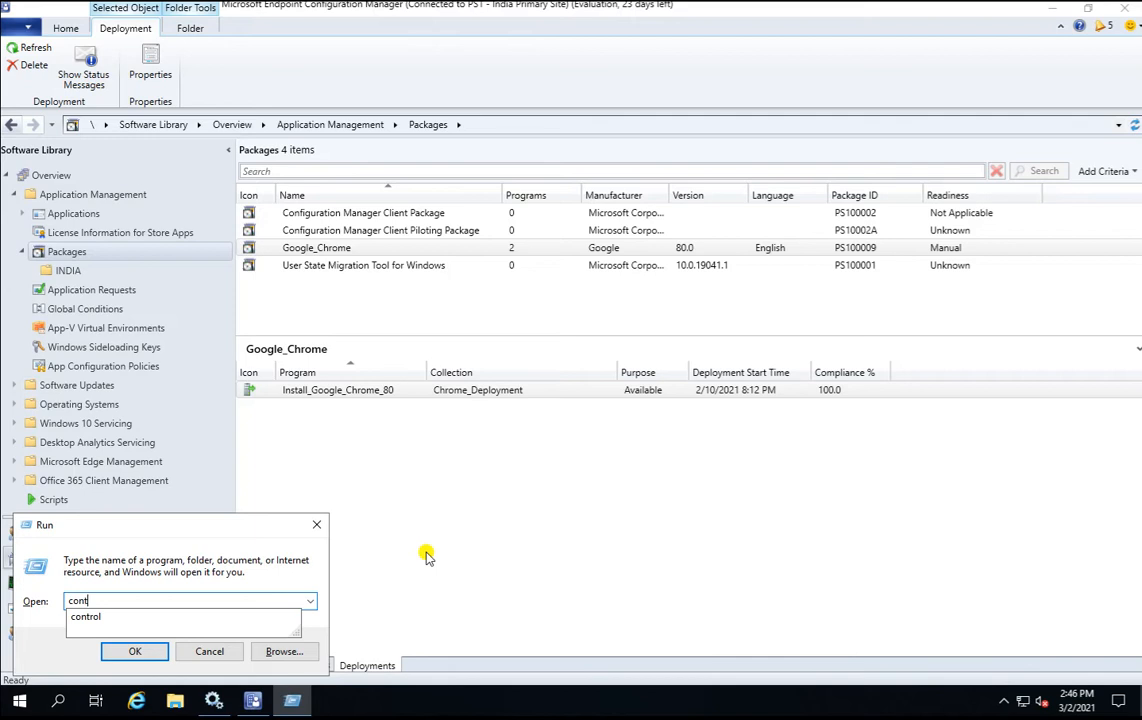
key(Down)
key(Return)
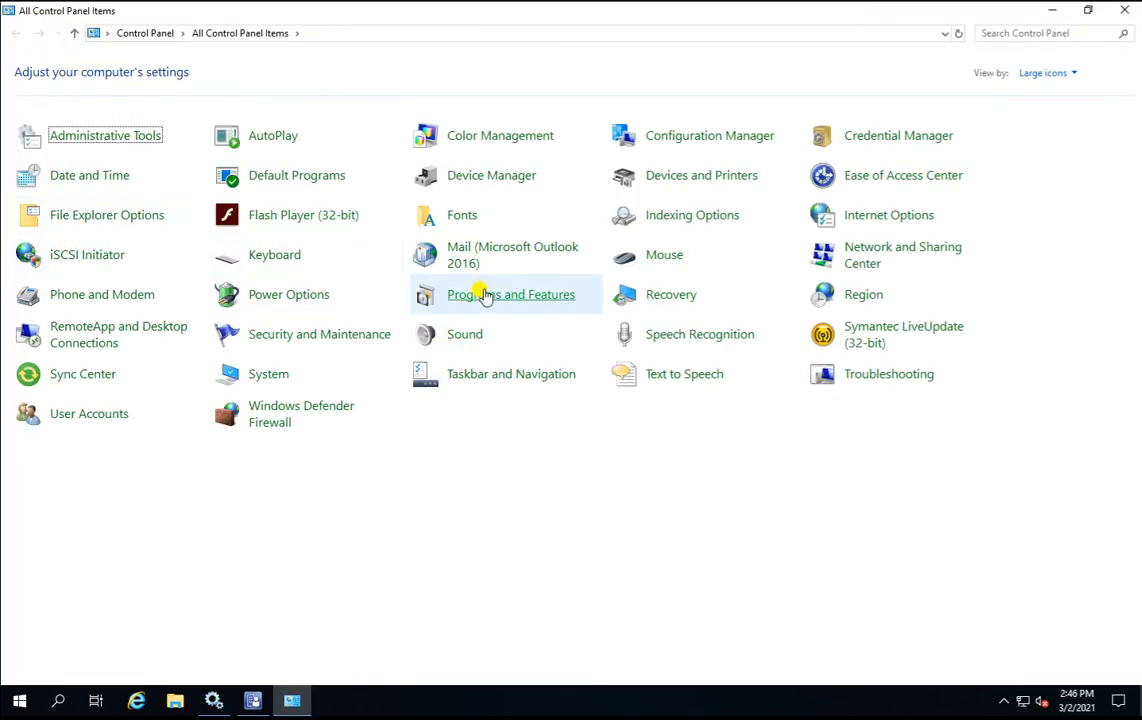
click(490, 298)
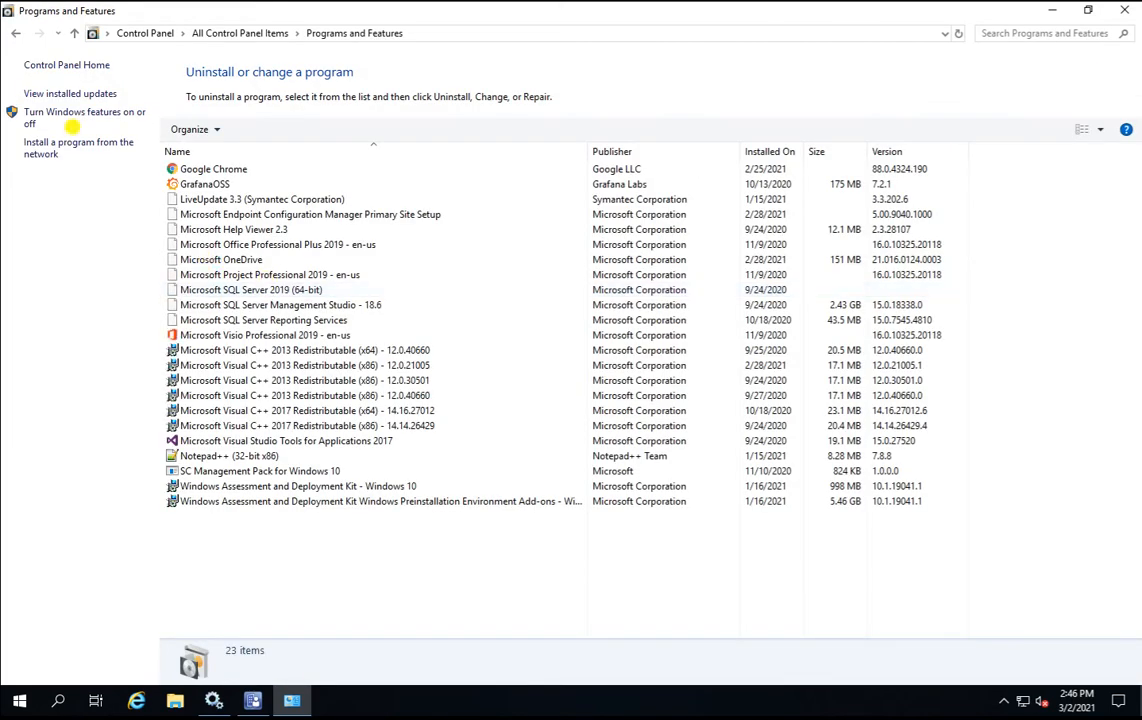
click(17, 33)
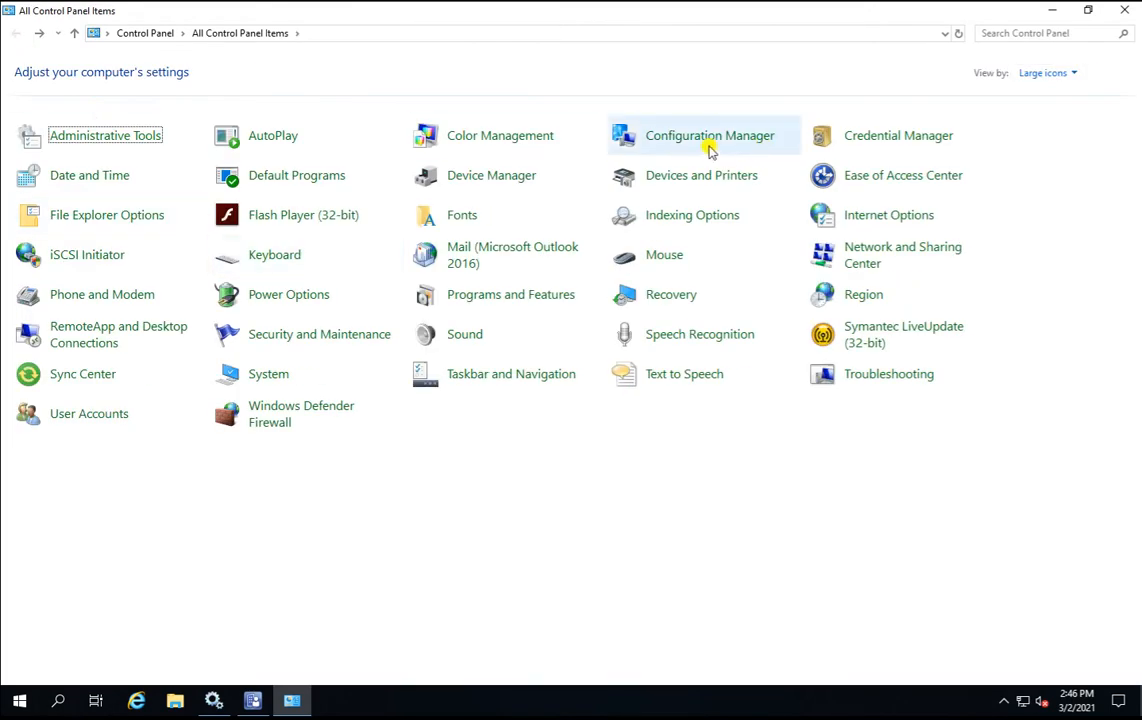
Open Software Center and view the application details of Google_Chrome - Install_Google_Chrome_80 under its installation status
key(super)
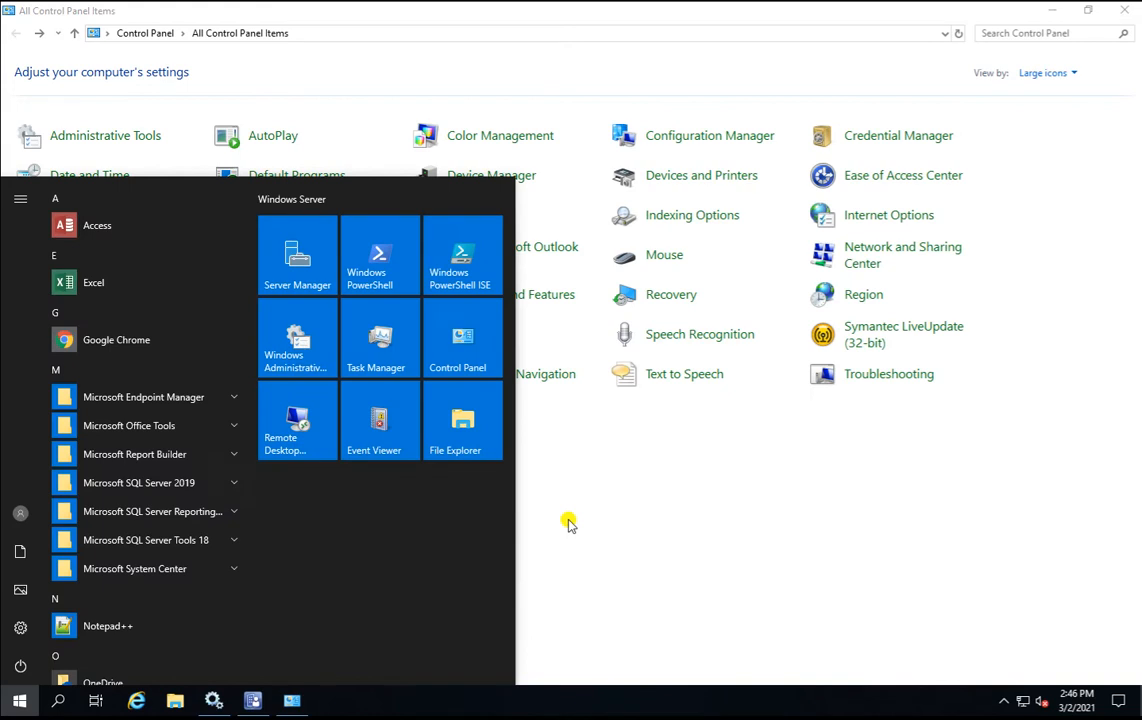
text(soft)
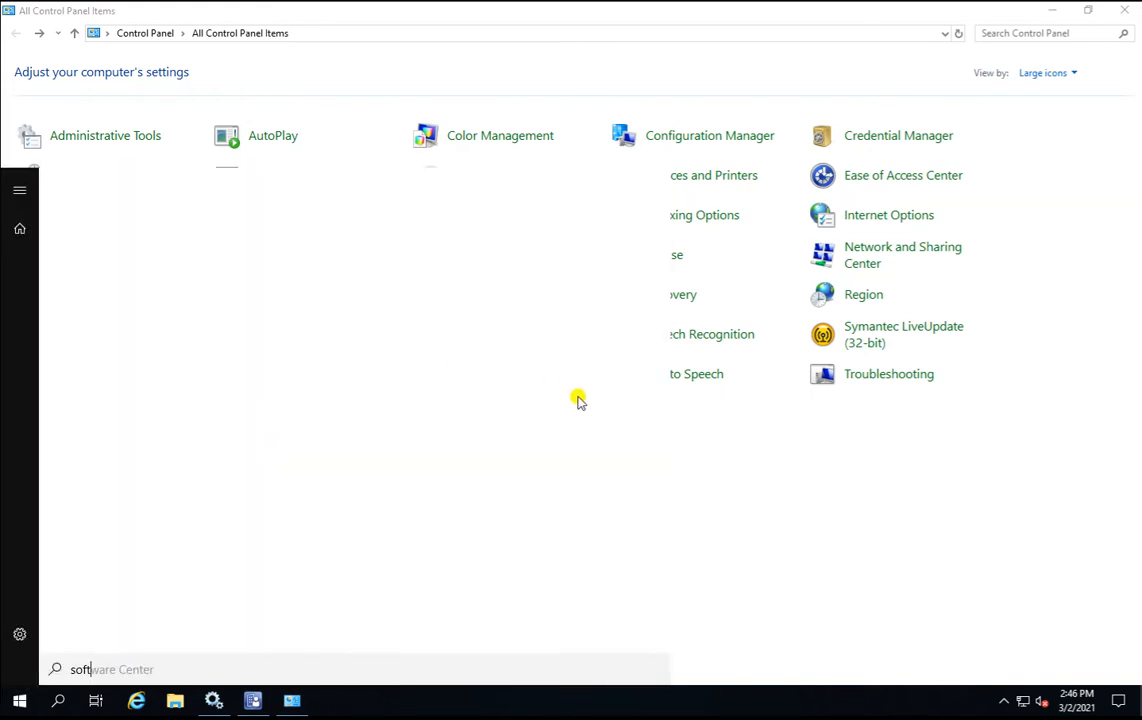
click(135, 262)
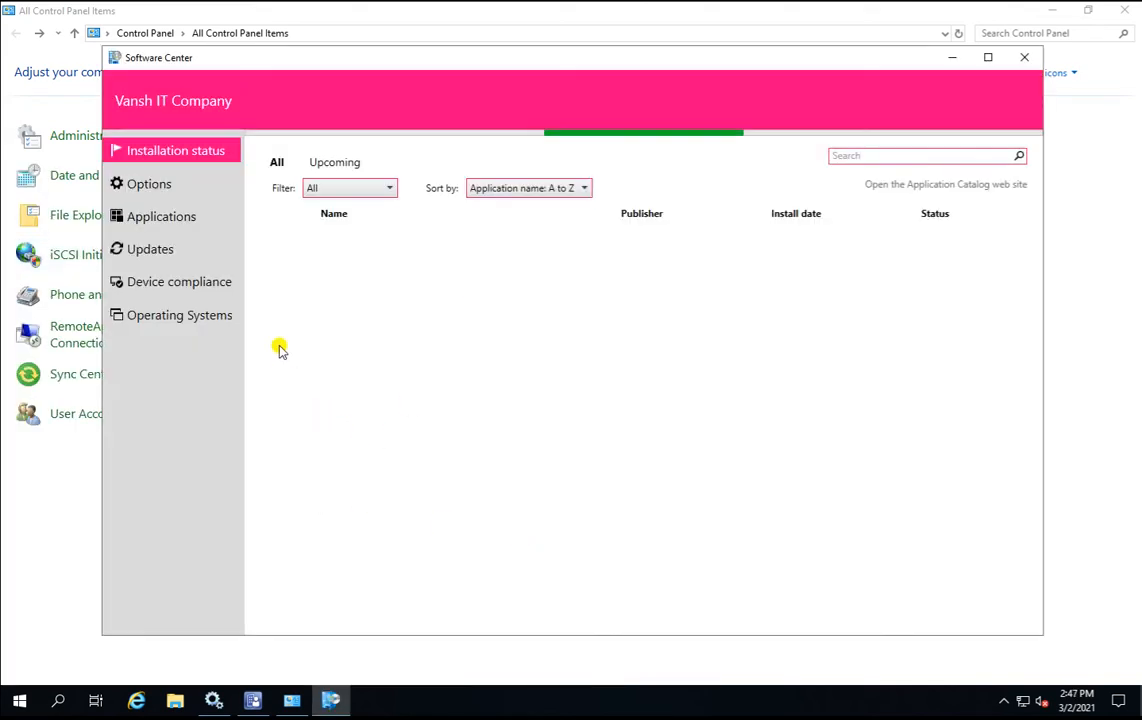
click(378, 251)
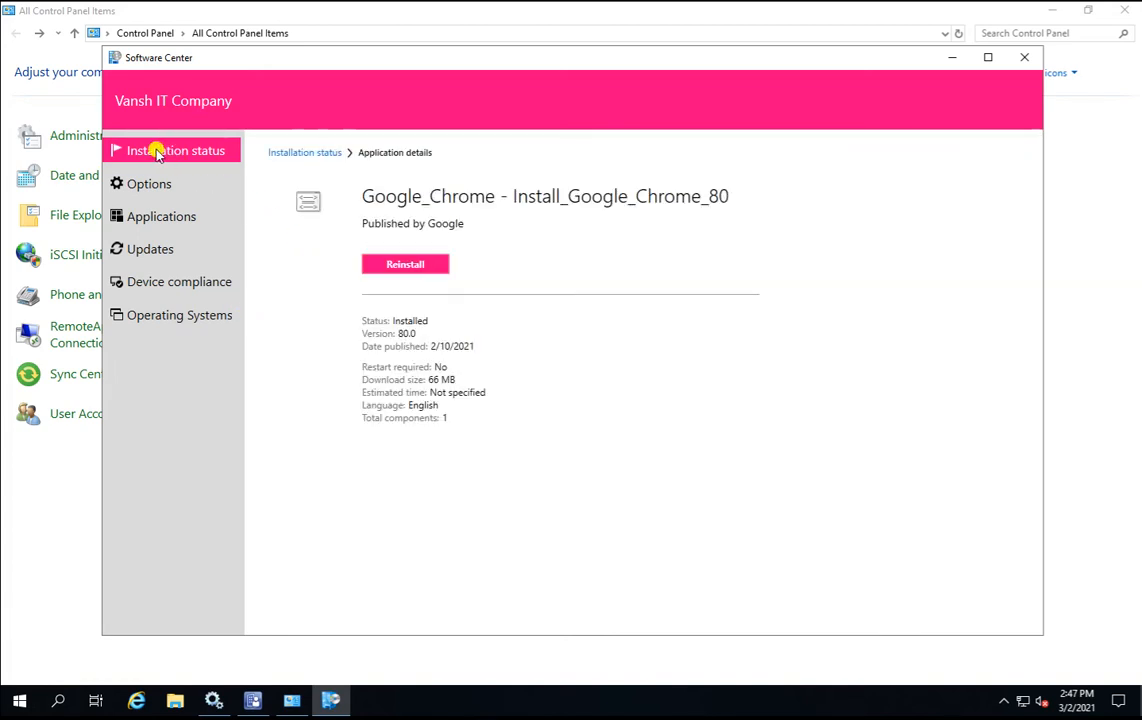
click(305, 153)
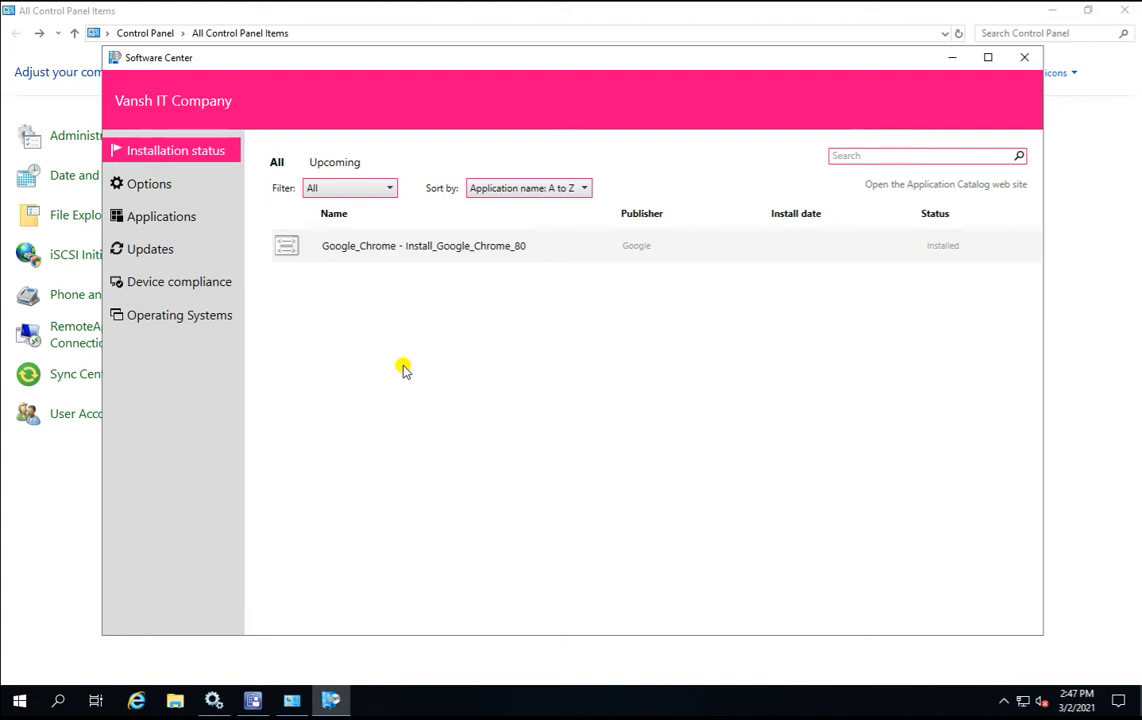
click(431, 252)
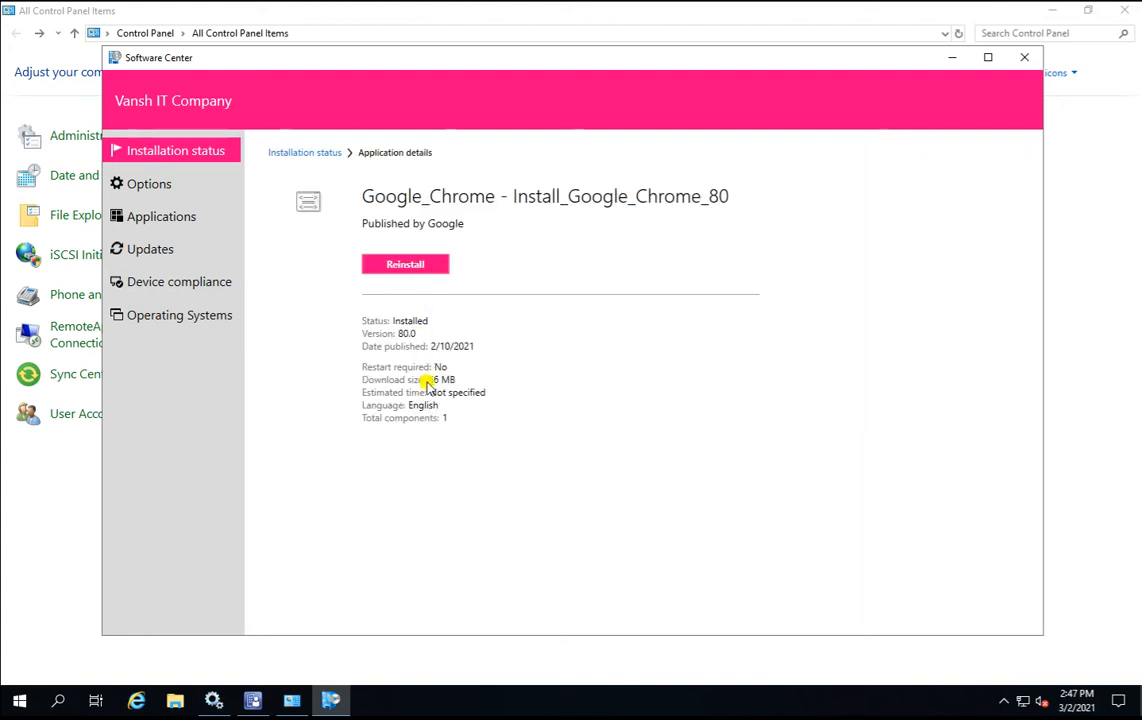
click(176, 150)
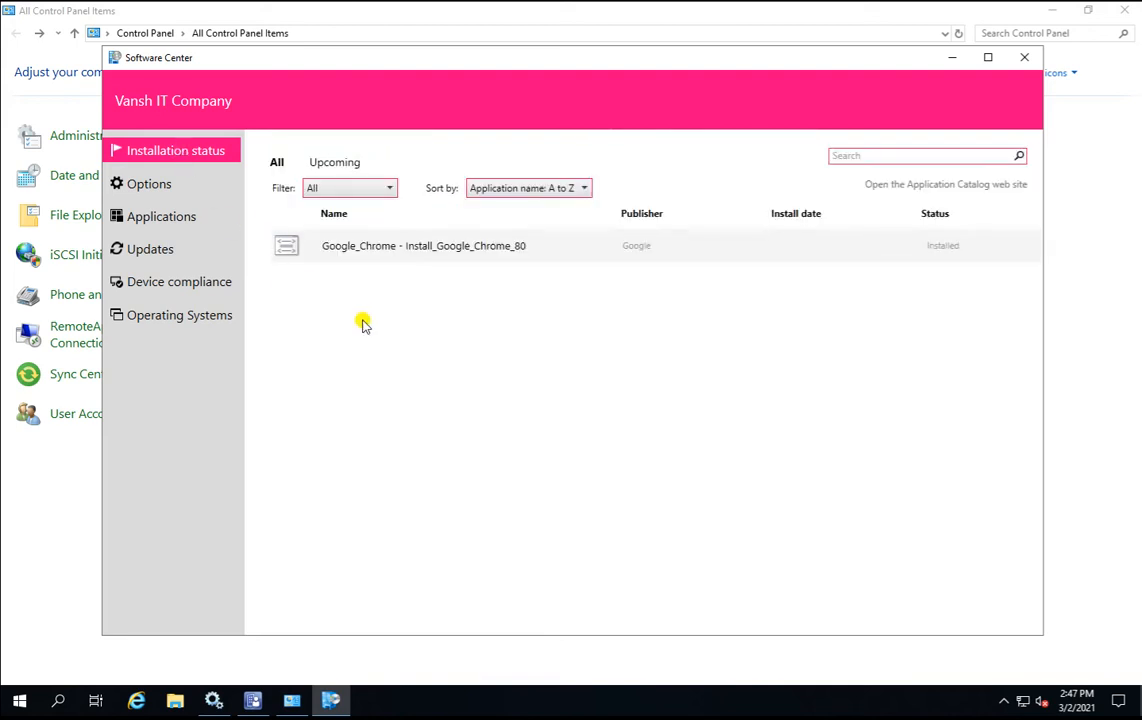
click(61, 512)
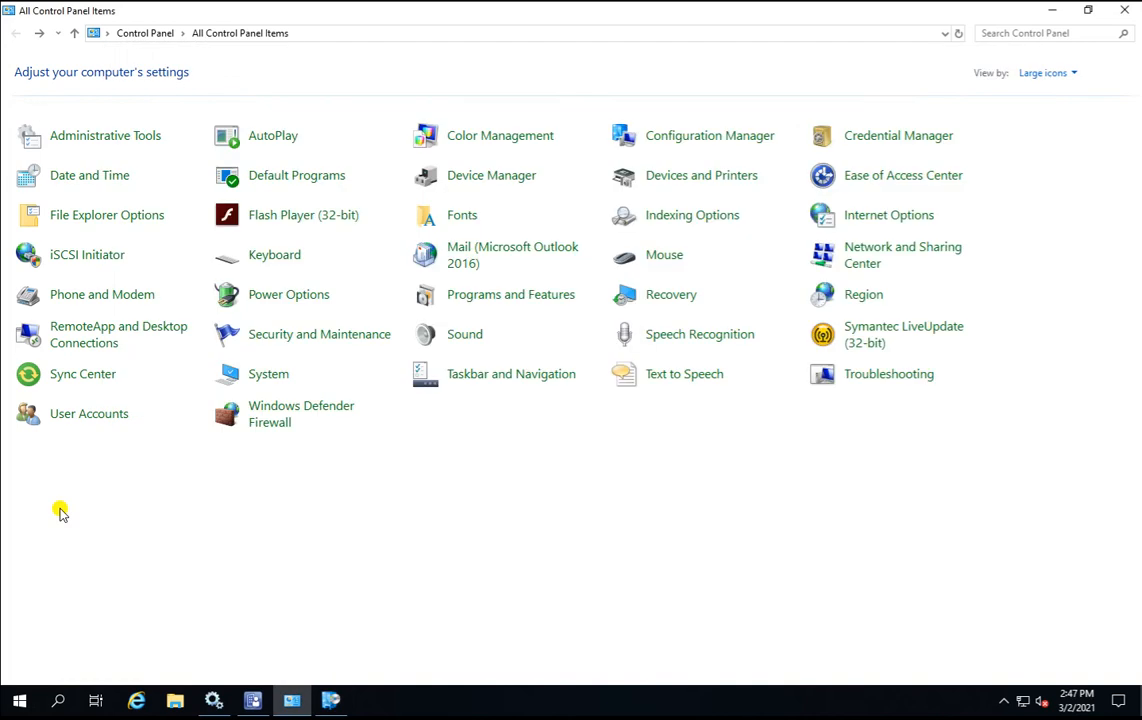
Switch to the Configuration Manager console and open the properties of the Install_Google_Chrome_80 deployment
click(253, 698)
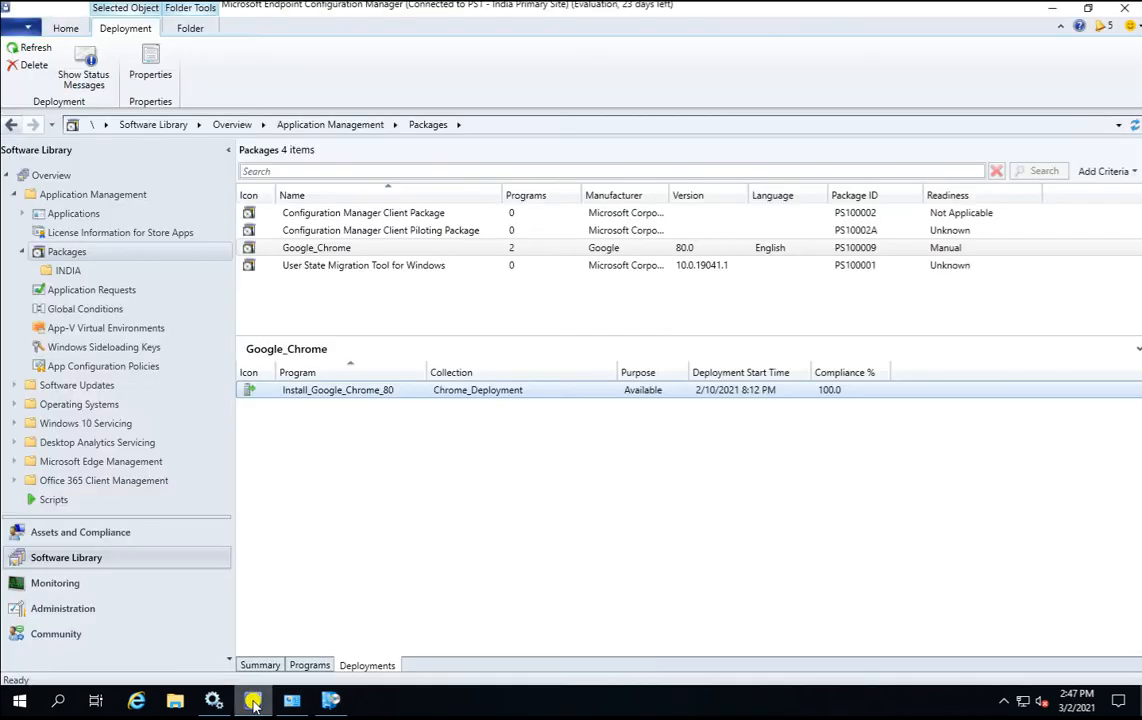
click(315, 171)
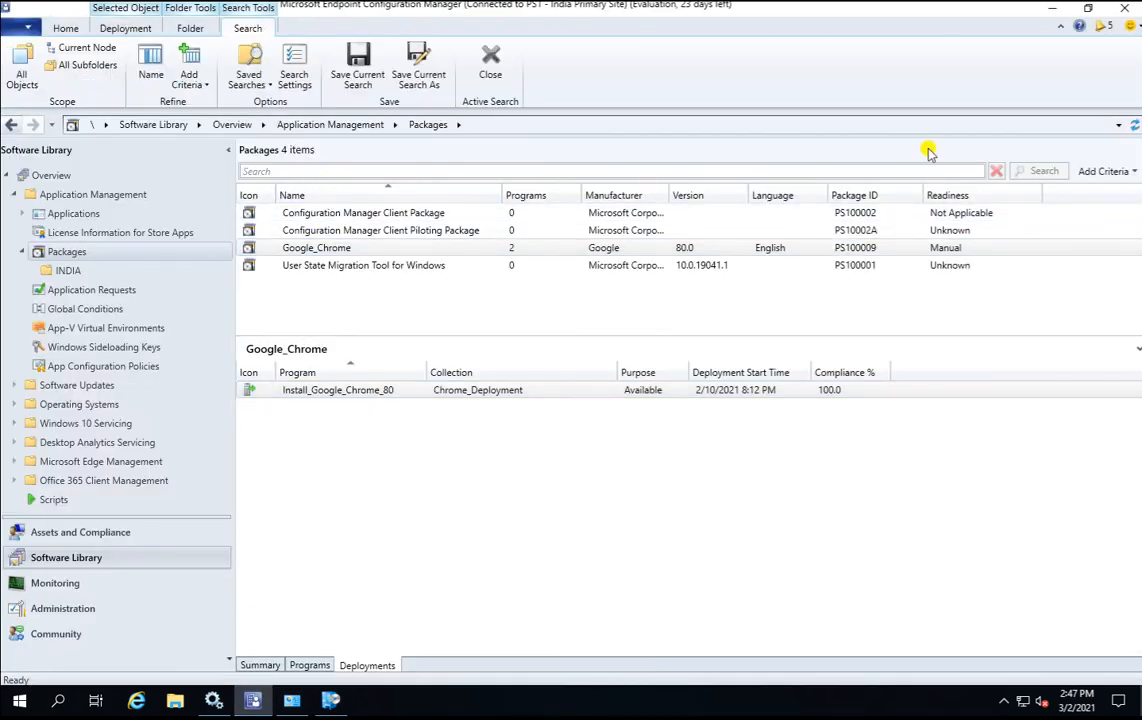
right_click(378, 391)
click(449, 467)
drag(566, 143, 451, 128)
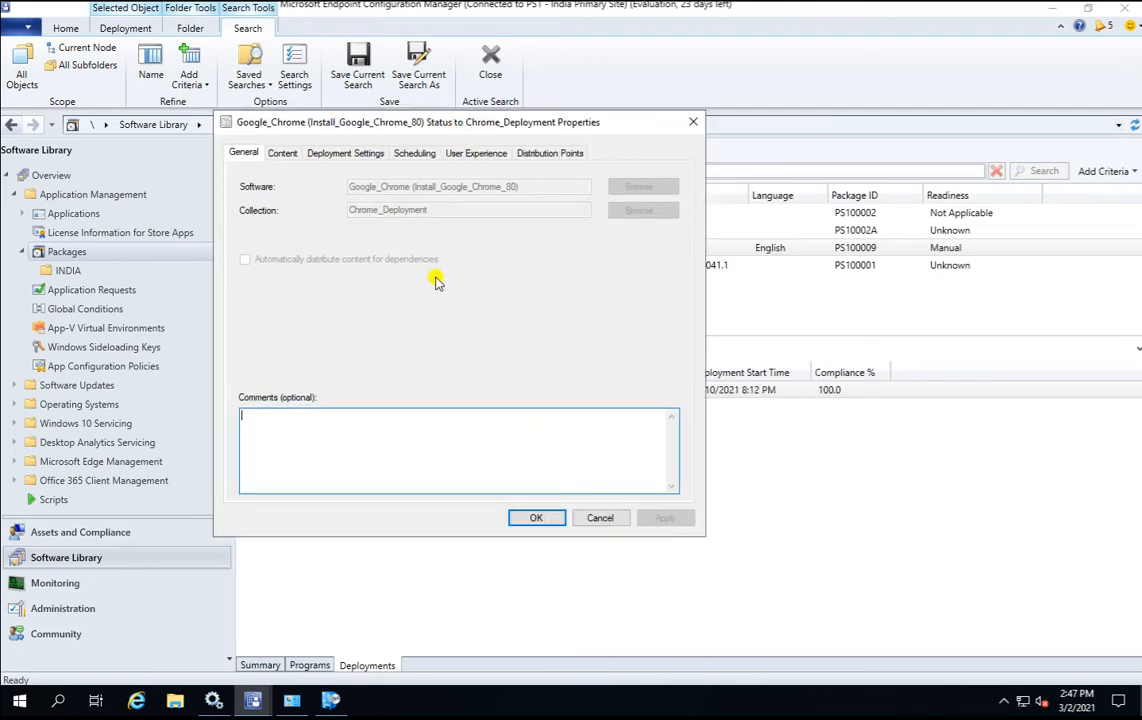
Schedule the deployment to expire on 3/2/2021 at 2:47 PM and save its properties
click(281, 153)
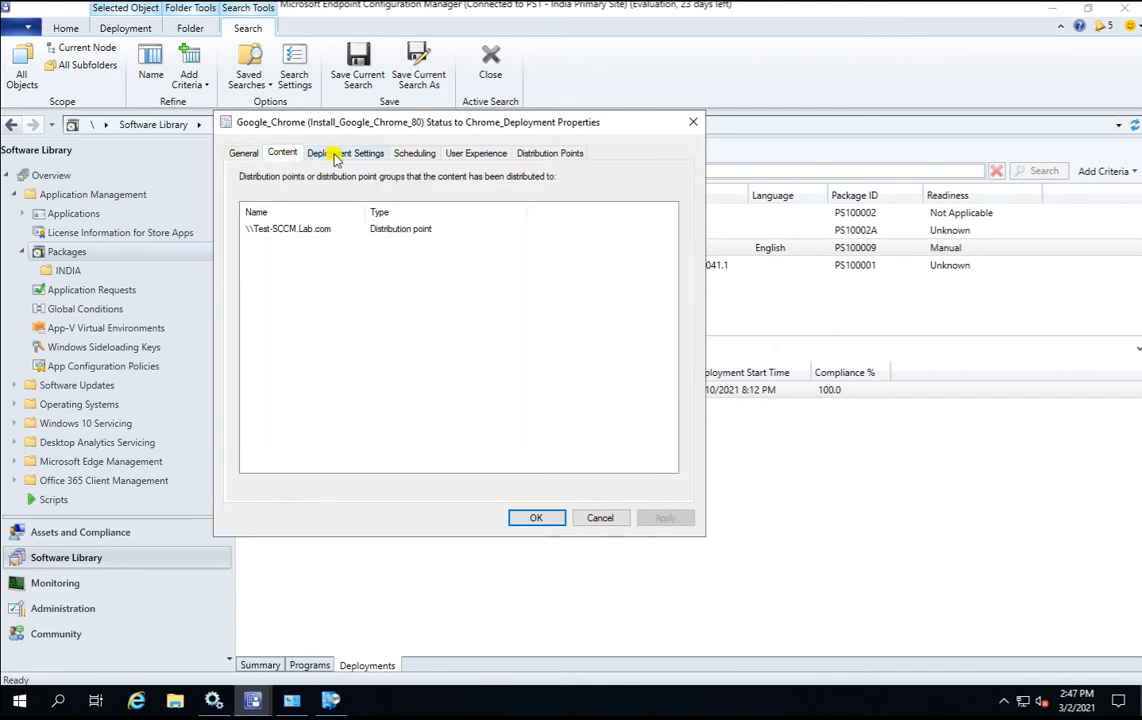
click(336, 156)
click(412, 156)
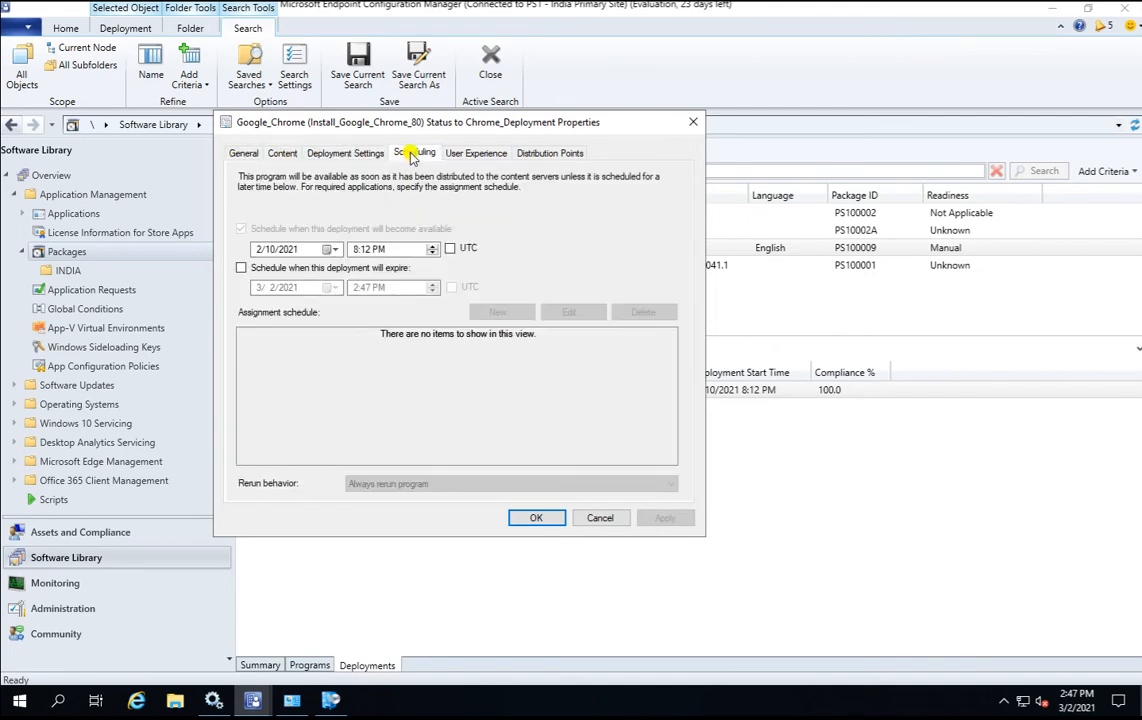
click(241, 268)
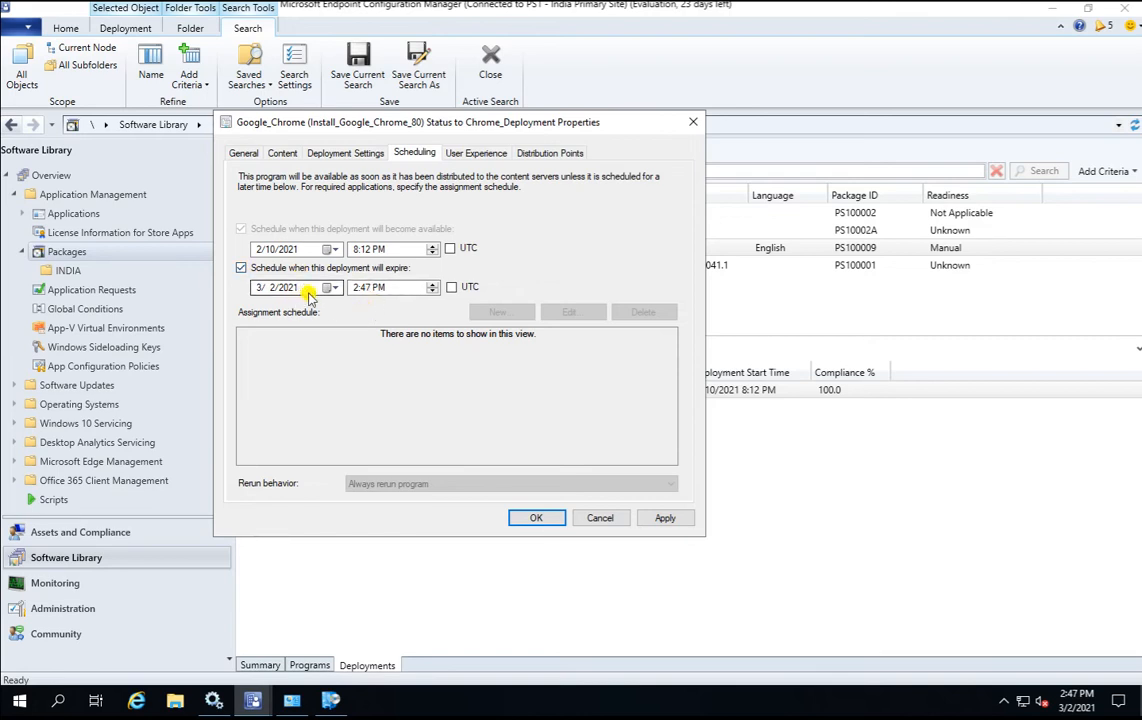
mouse_move(1076, 703)
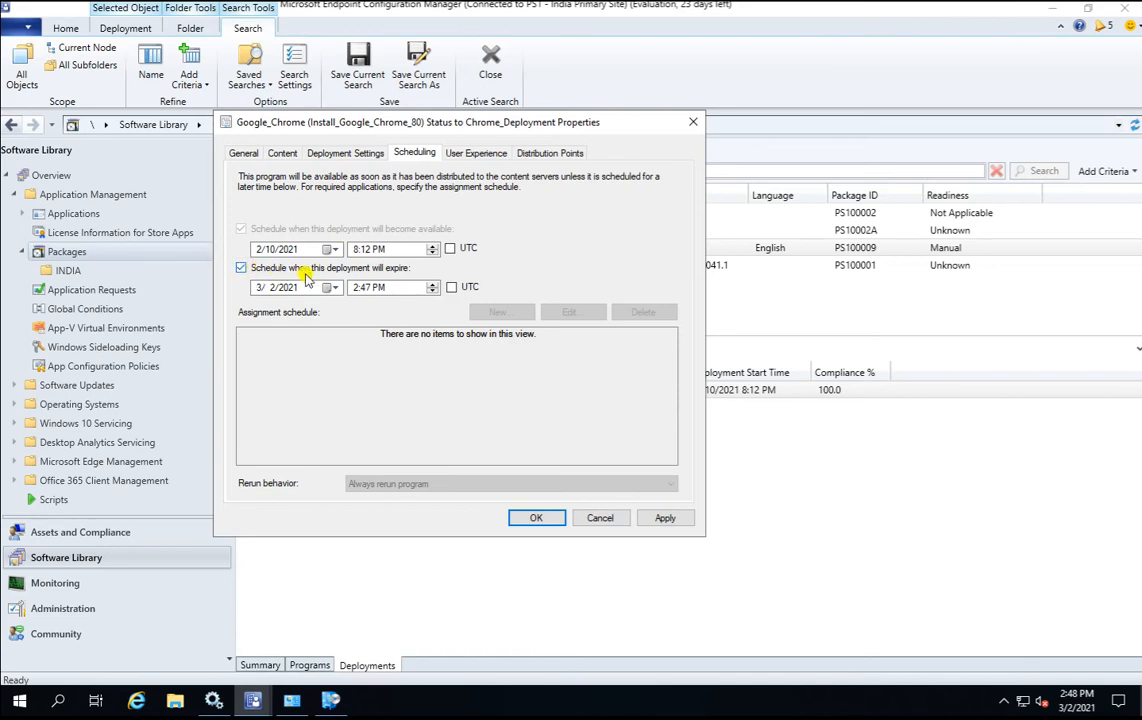
click(538, 518)
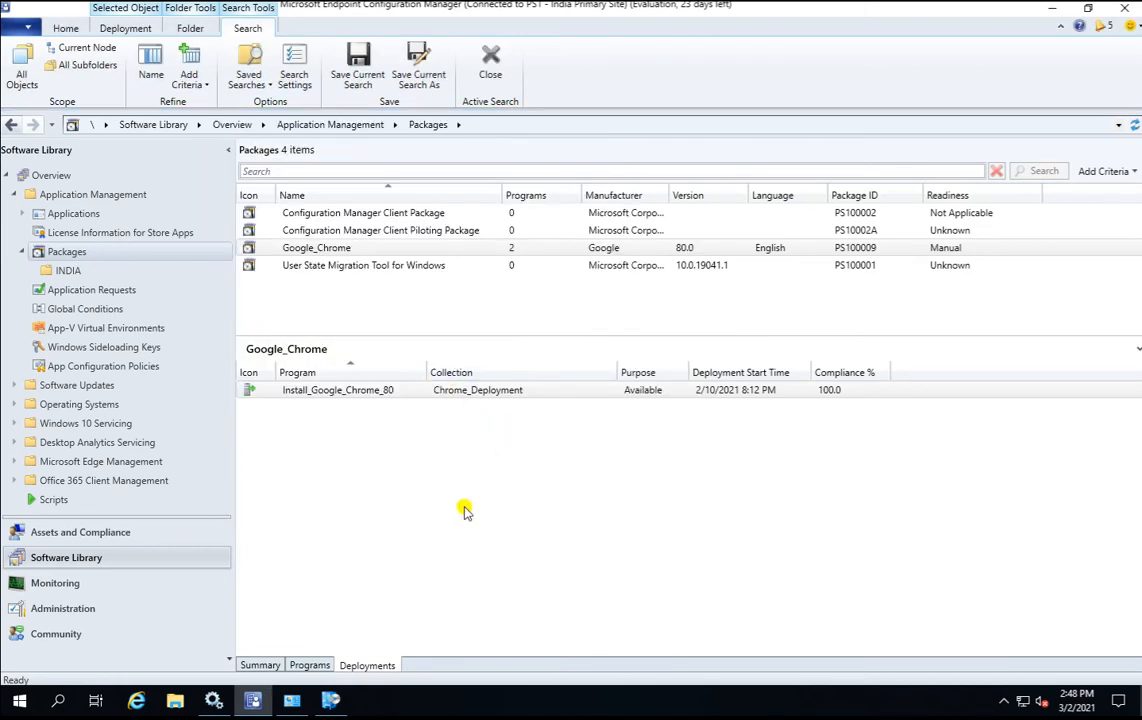
Run the Machine Policy Retrieval & Evaluation Cycle twice from the Control Panel's Configuration Manager client properties, then close them
click(295, 702)
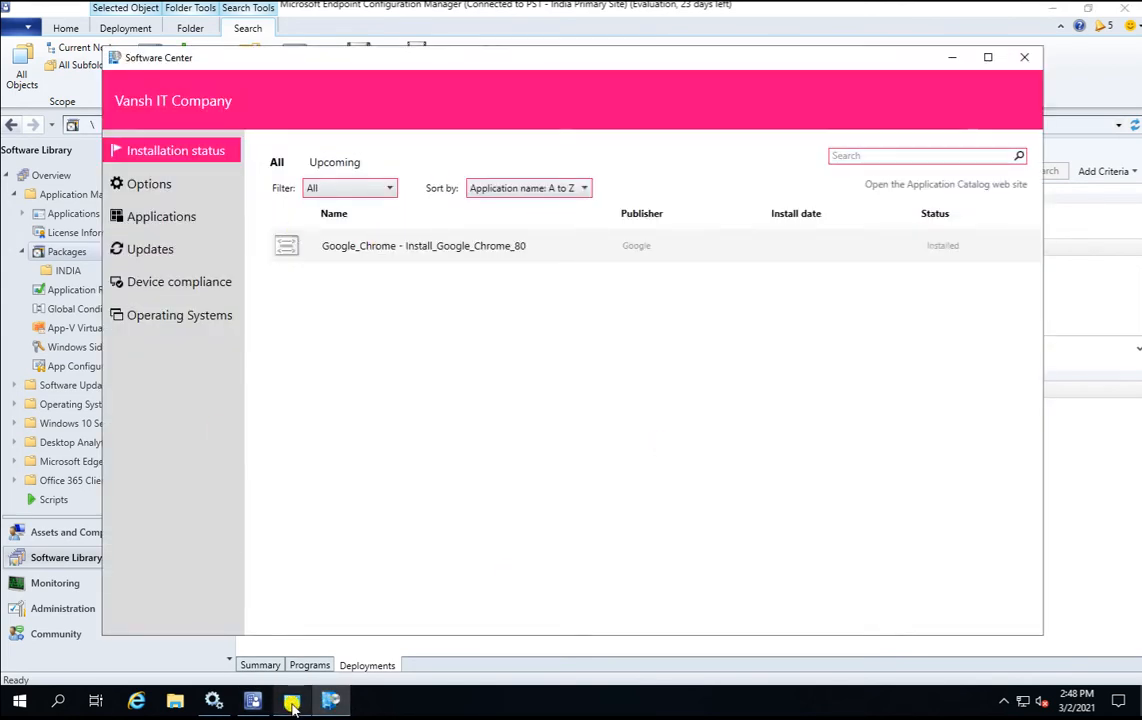
click(292, 701)
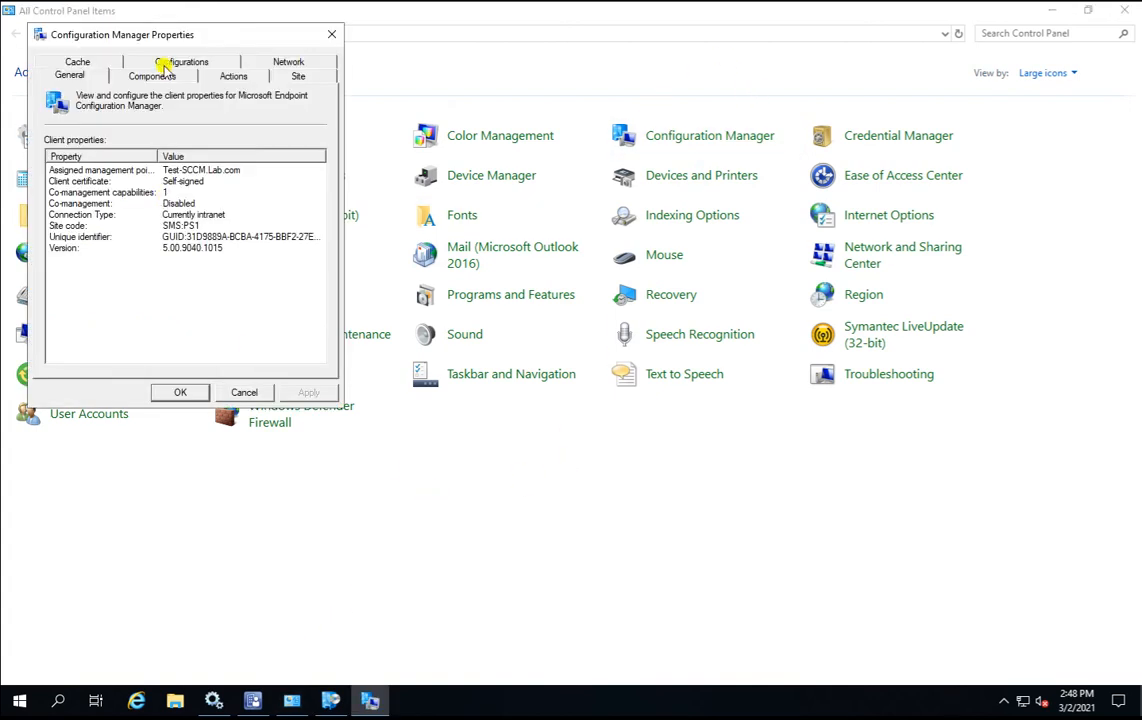
click(212, 76)
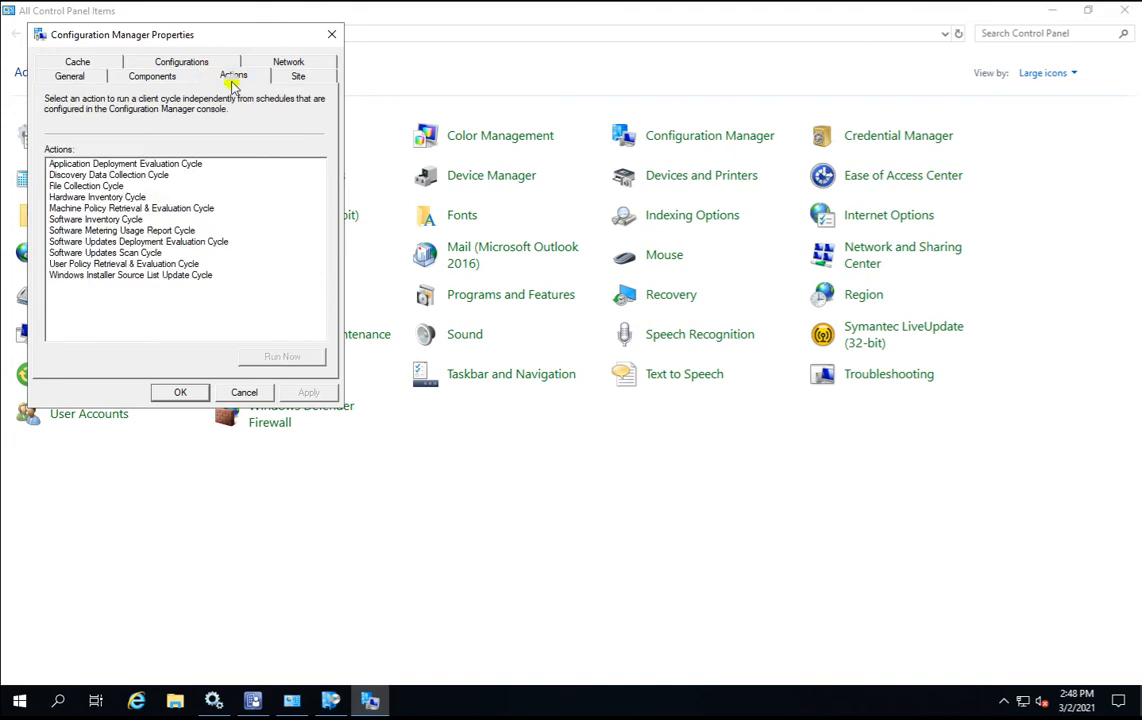
click(140, 208)
click(283, 356)
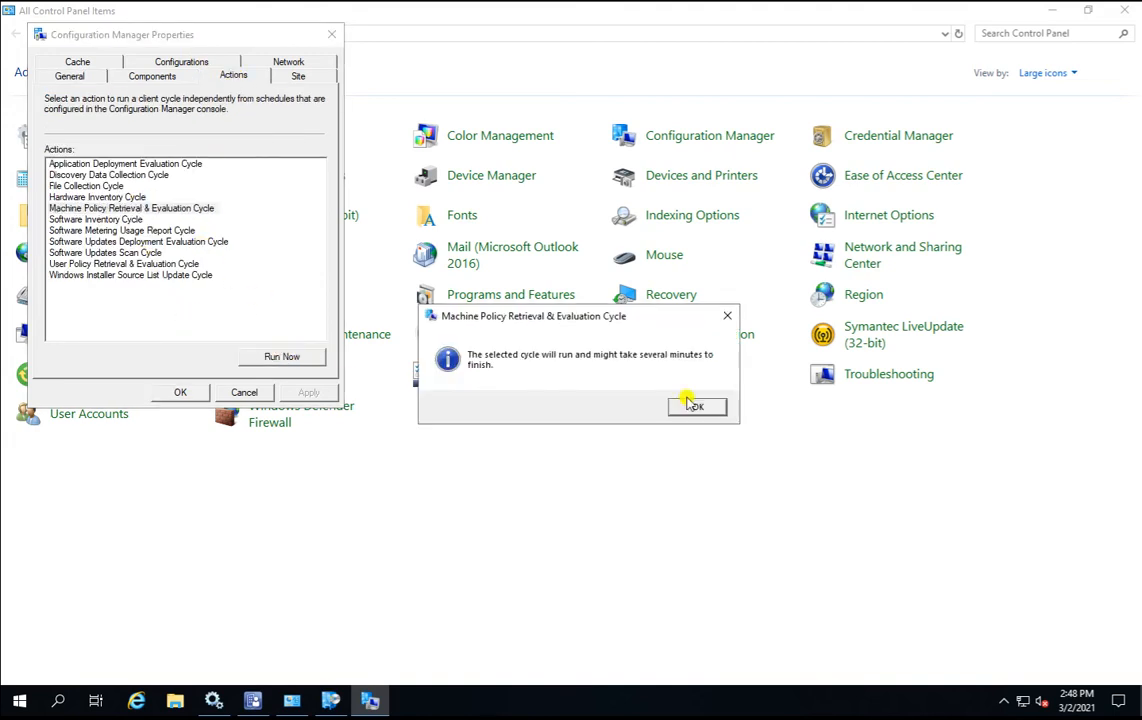
click(691, 406)
click(273, 357)
click(690, 407)
click(257, 395)
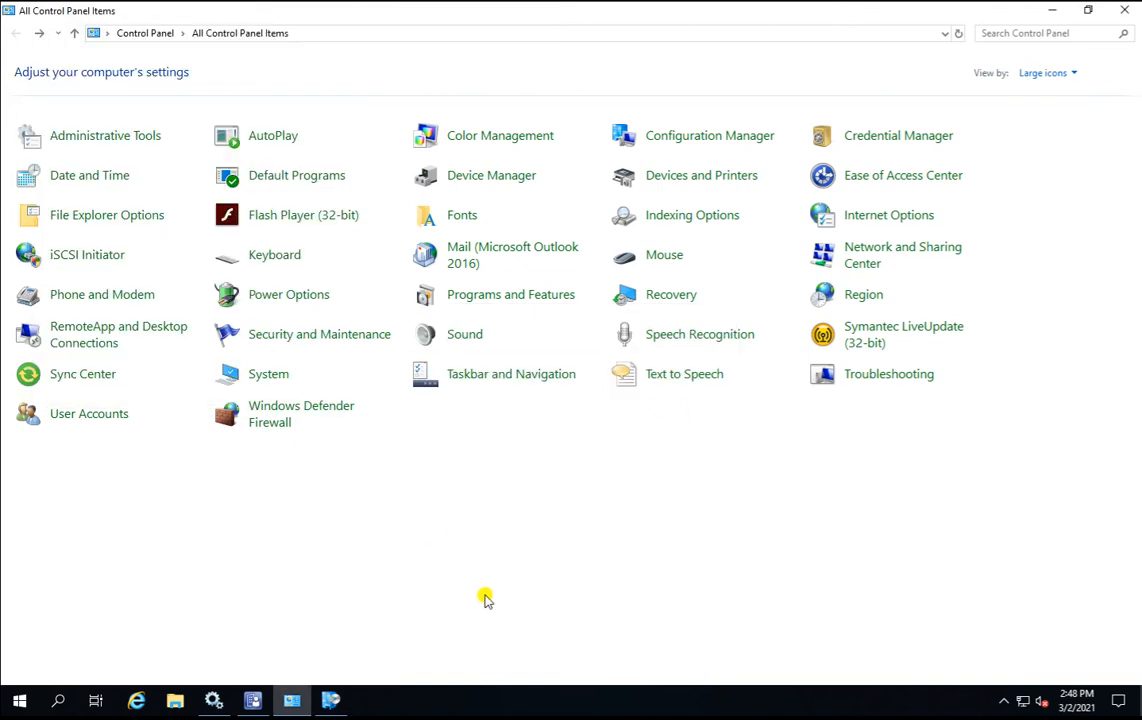
Check the Google_Chrome entry in Software Center and switch back to the Google_Chrome package in the Configuration Manager console
click(330, 701)
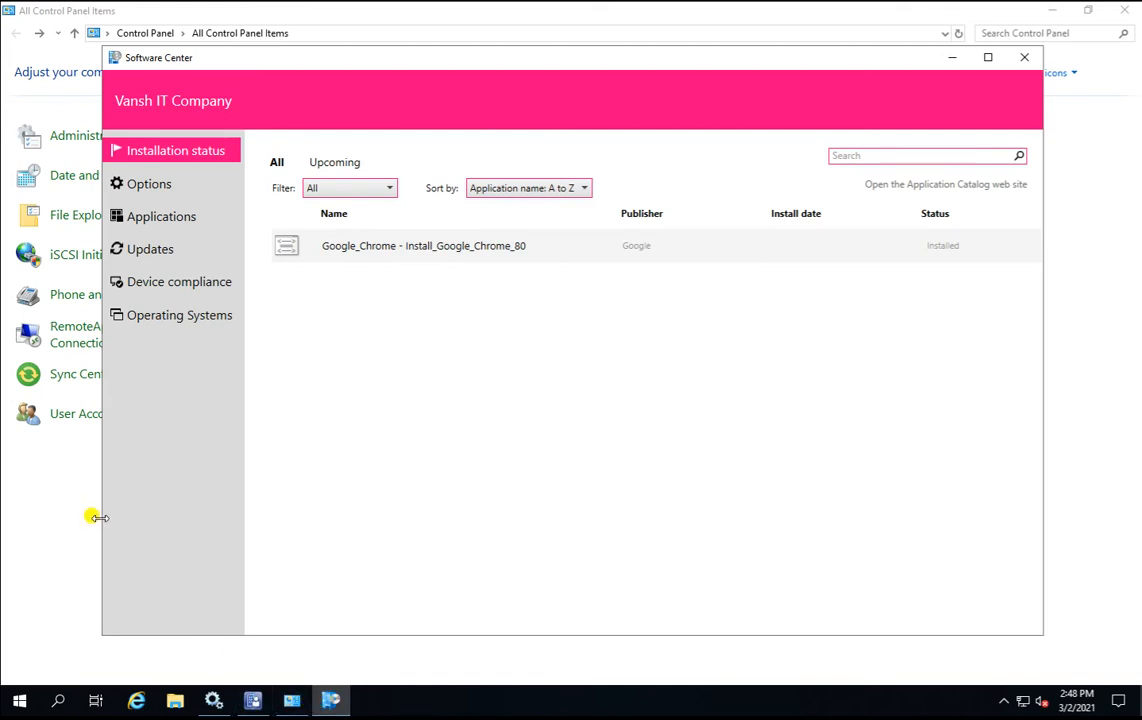
click(254, 699)
click(403, 252)
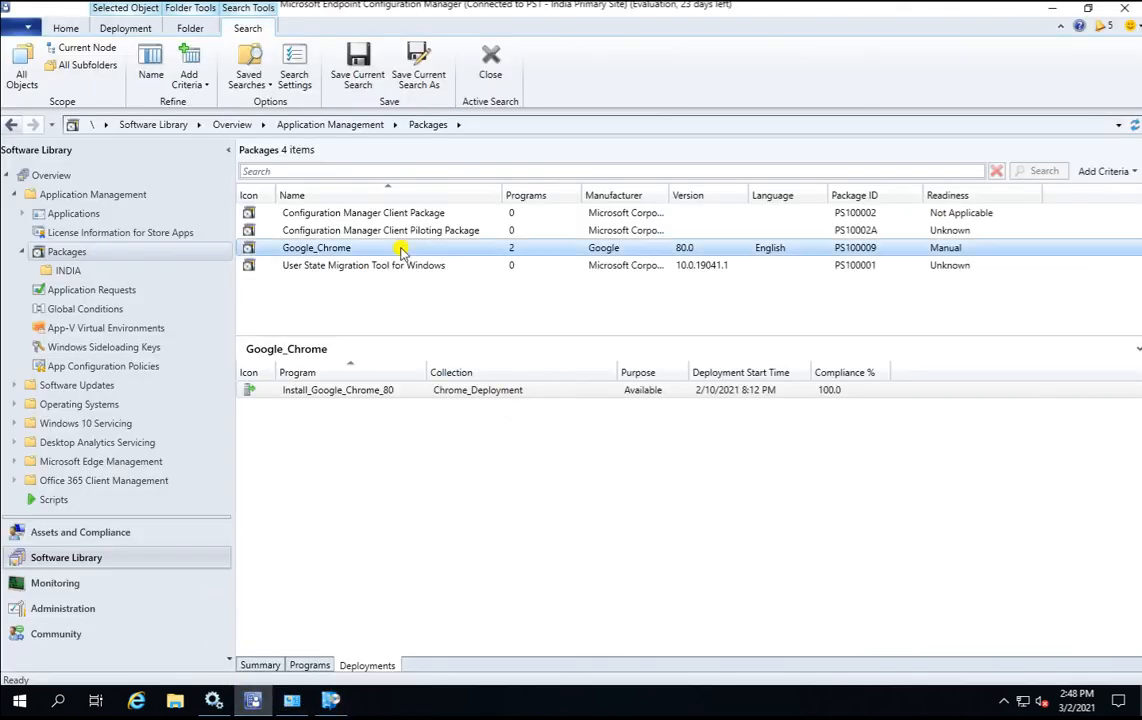
Review the Google_Chrome package's programs and deployments, and select TEST-SCCM among the members of the Chrome_Deployment device collection
click(308, 665)
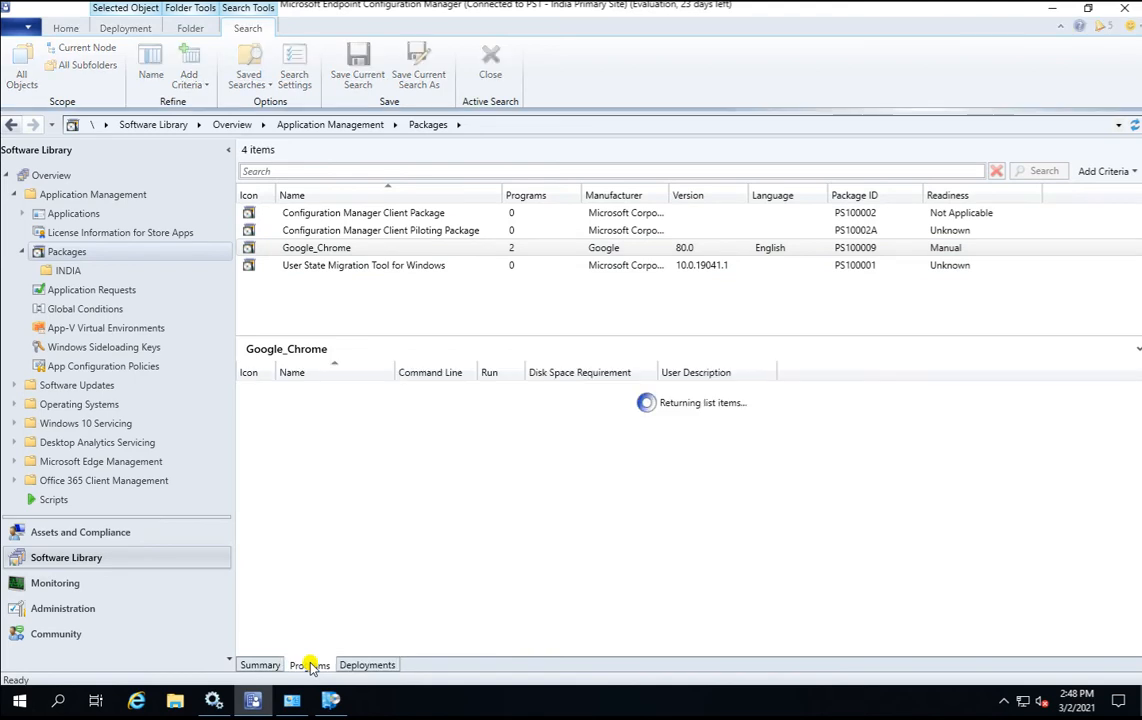
click(355, 665)
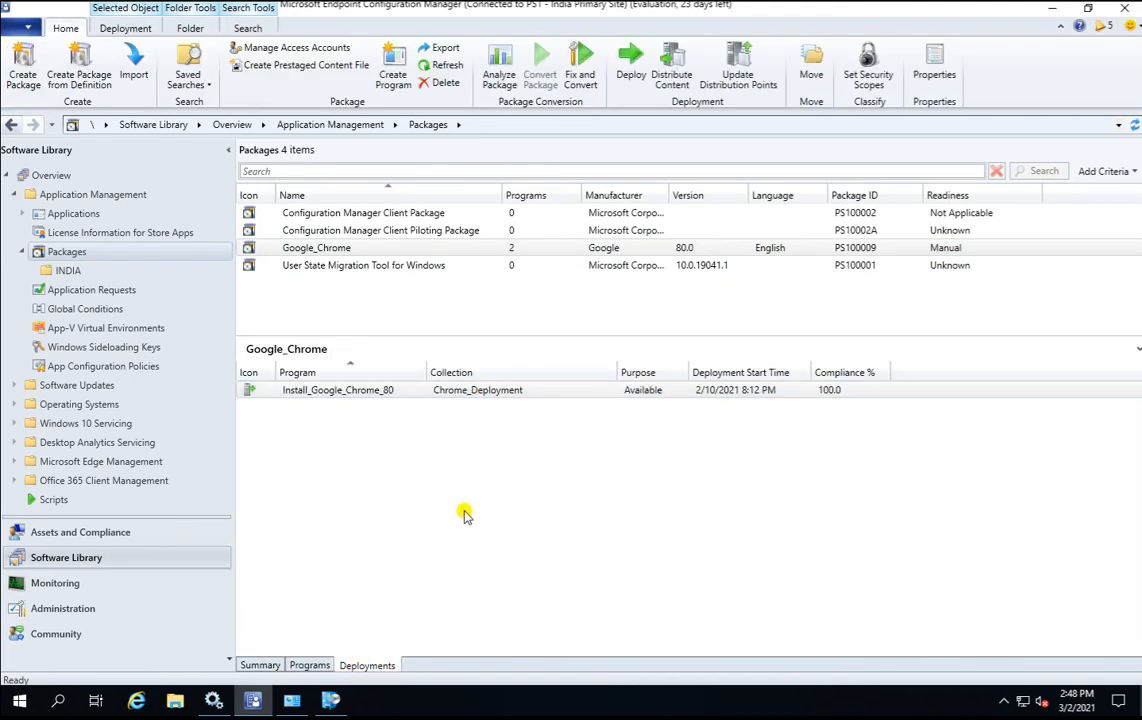
click(88, 533)
click(87, 254)
click(334, 318)
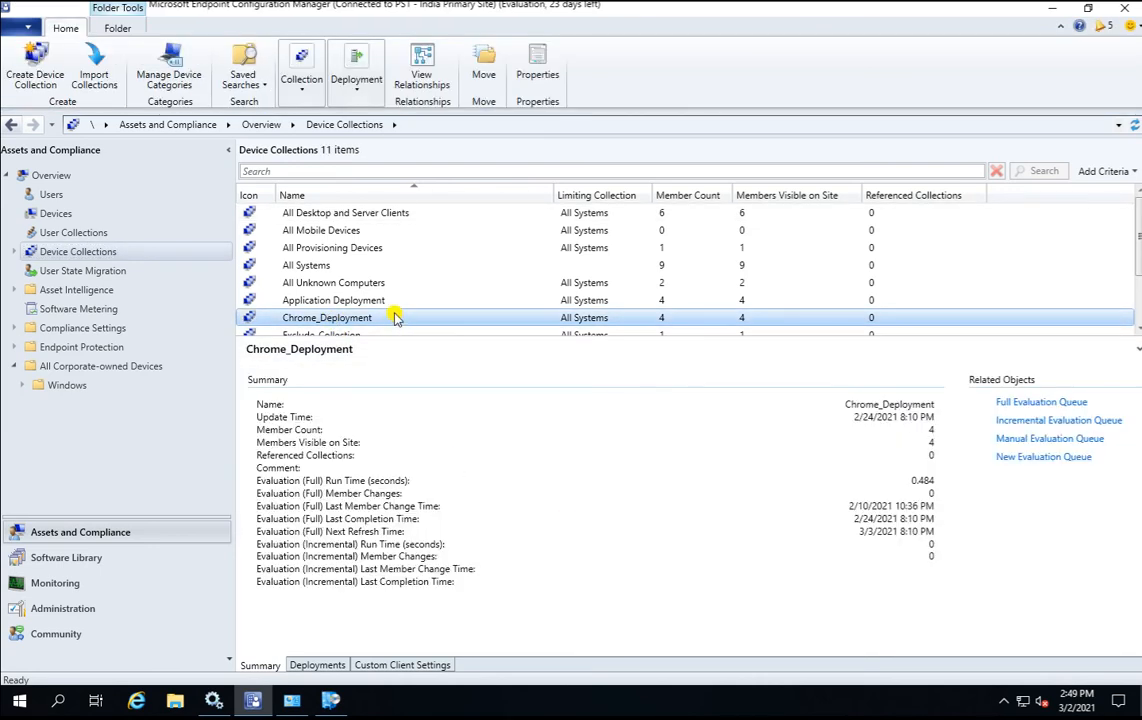
double_click(395, 317)
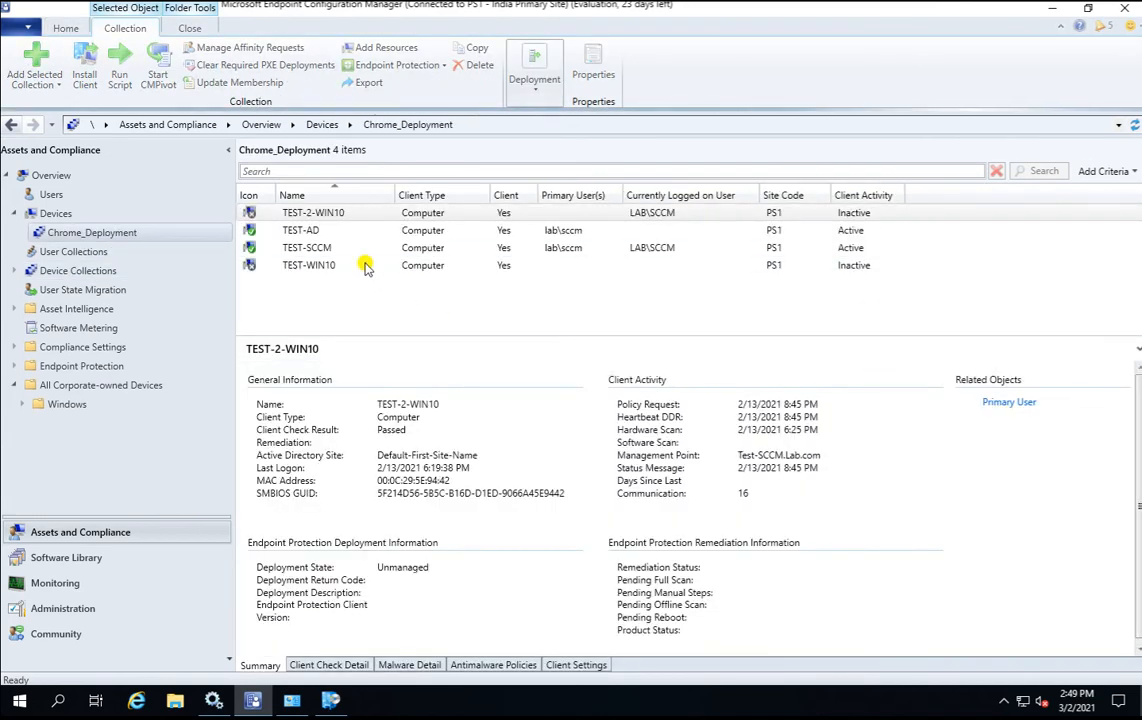
click(300, 247)
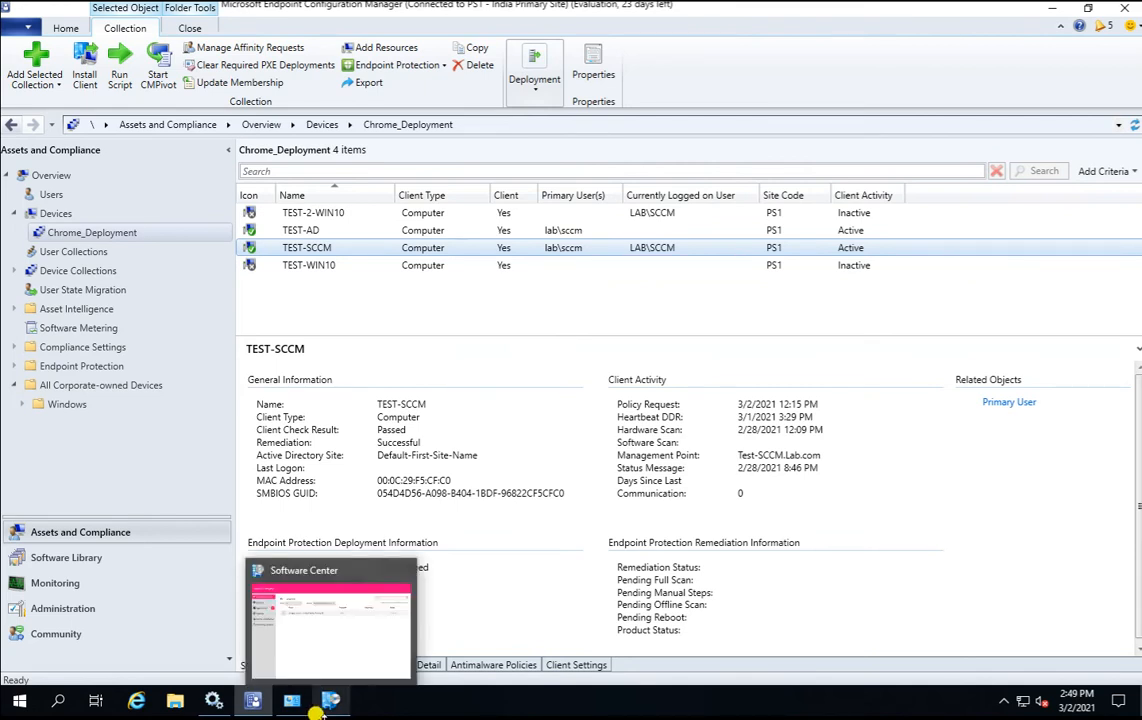
Switch to Software Center, view the Google_Chrome - Install_Google_Chrome_80 details, and return to the installation status list
click(292, 636)
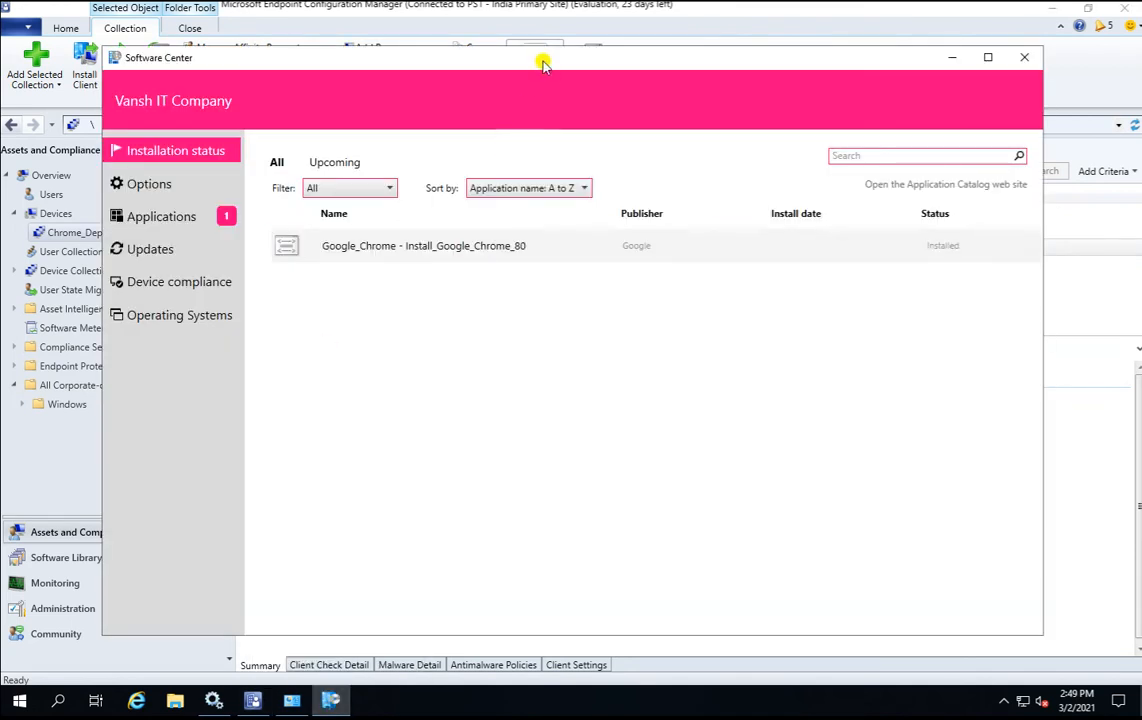
drag(517, 60, 472, 59)
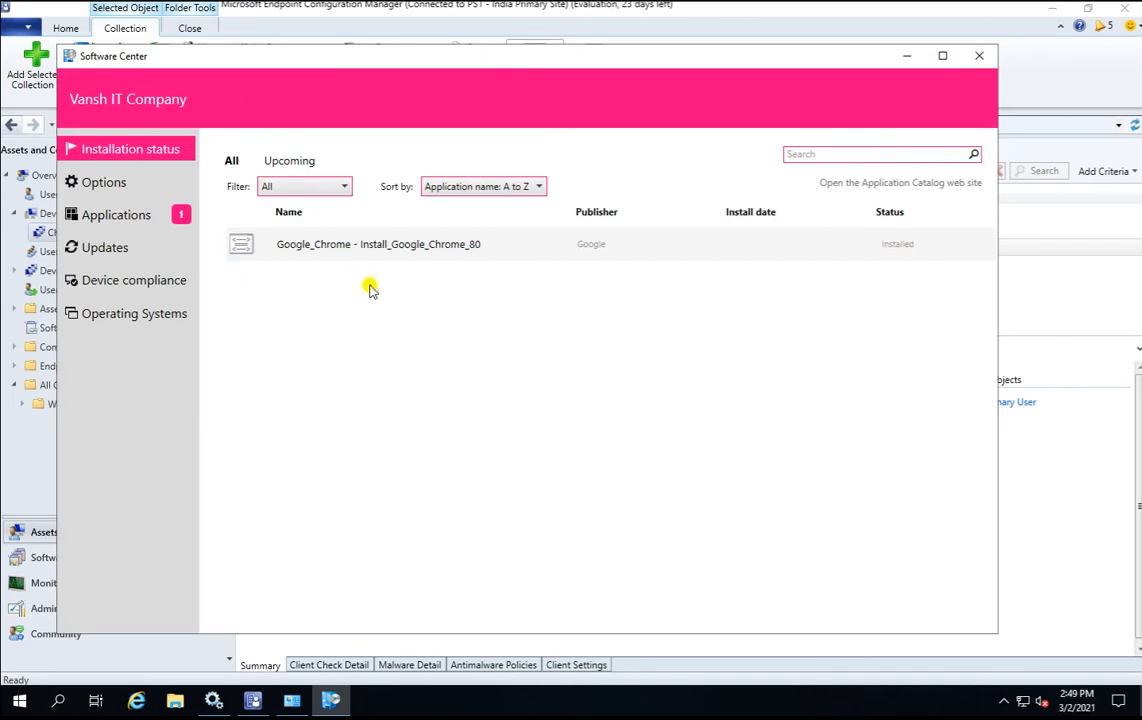
click(340, 250)
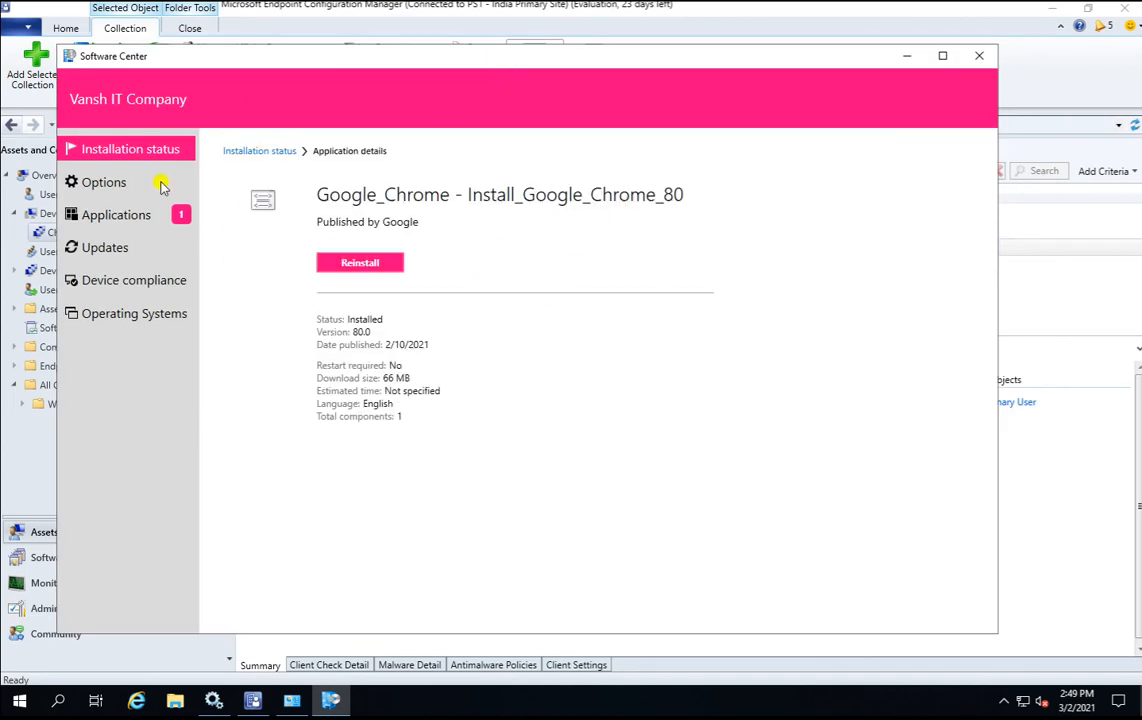
click(112, 152)
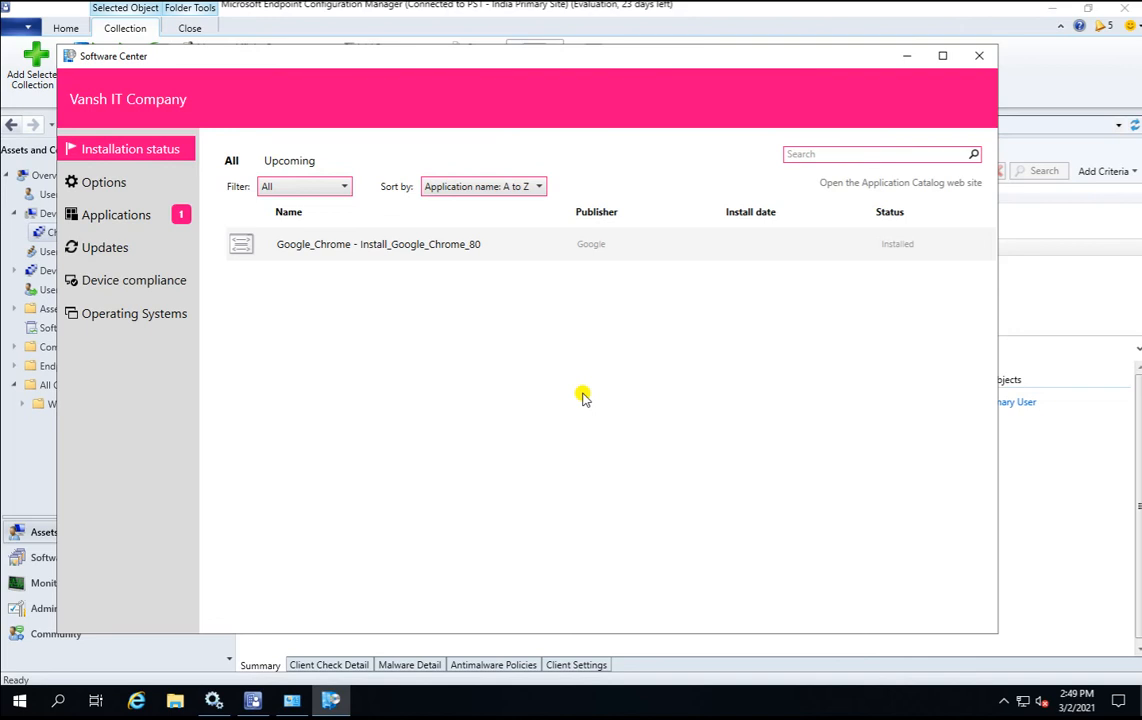
Close and reopen Software Center, check the Google_Chrome - Install_Google_Chrome_80 details again, and return to the installation status list
click(982, 57)
key(super)
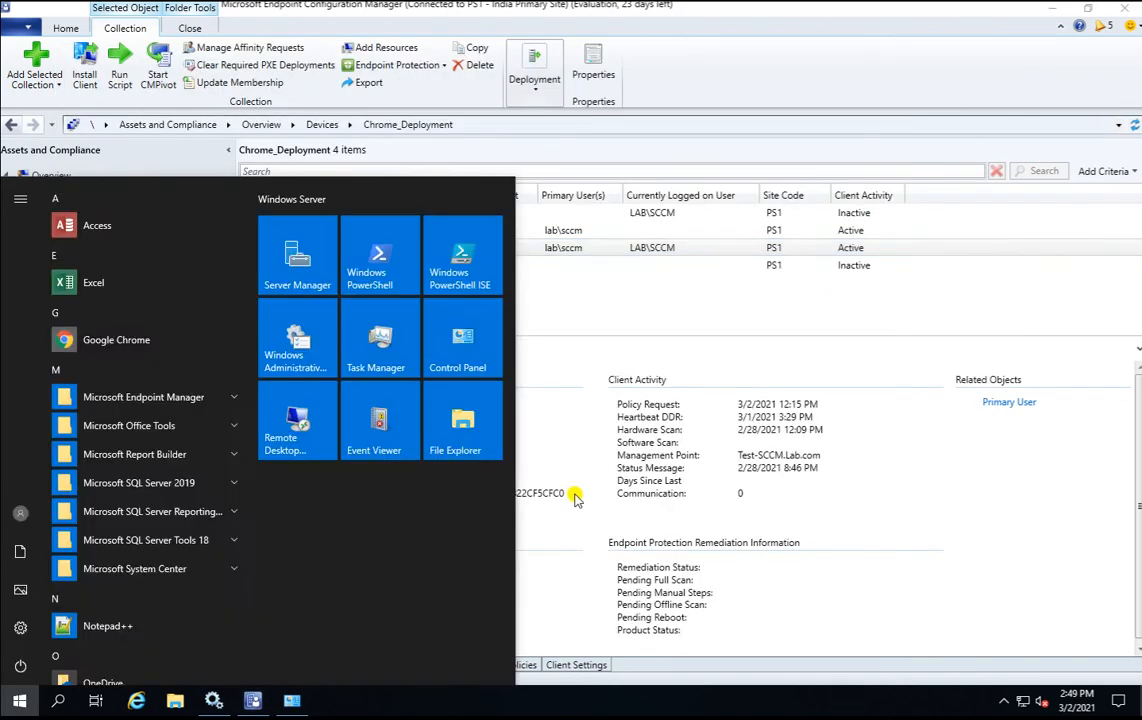
text(soft)
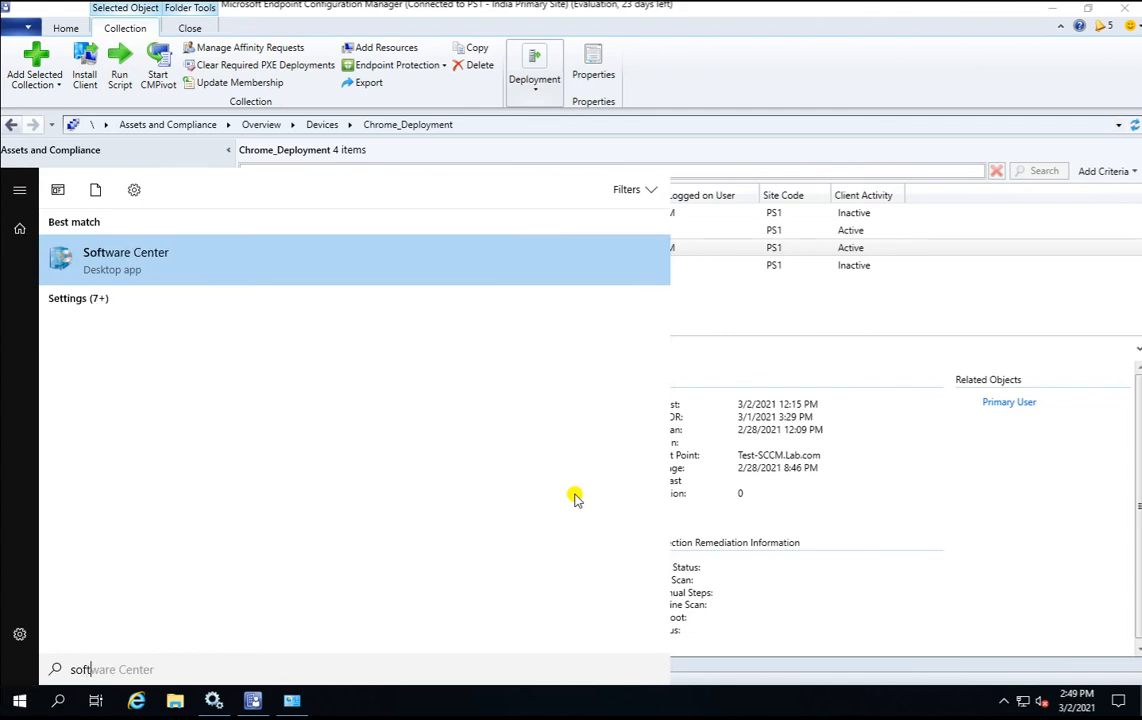
click(199, 273)
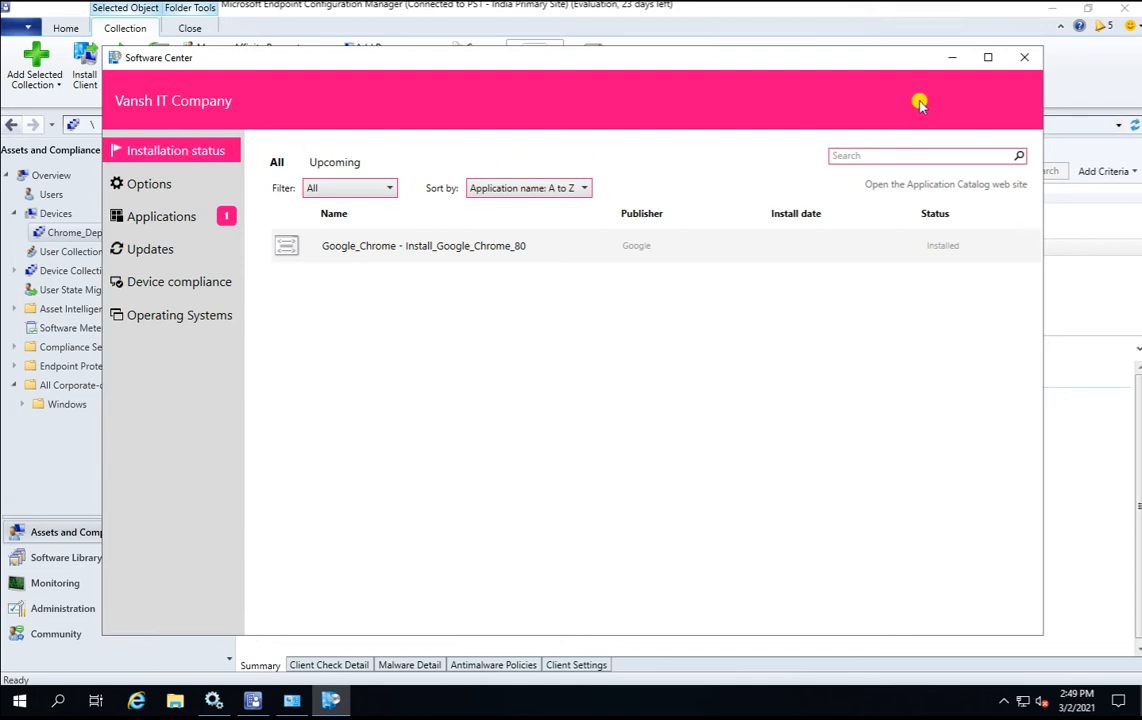
drag(742, 62, 701, 52)
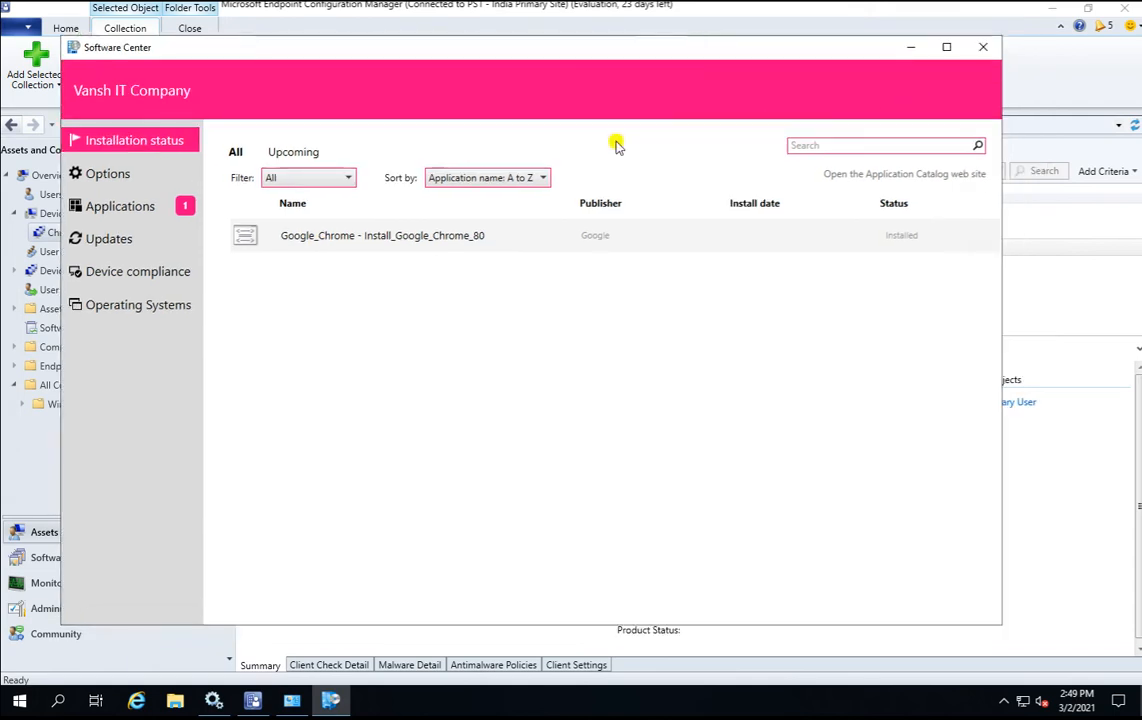
click(350, 240)
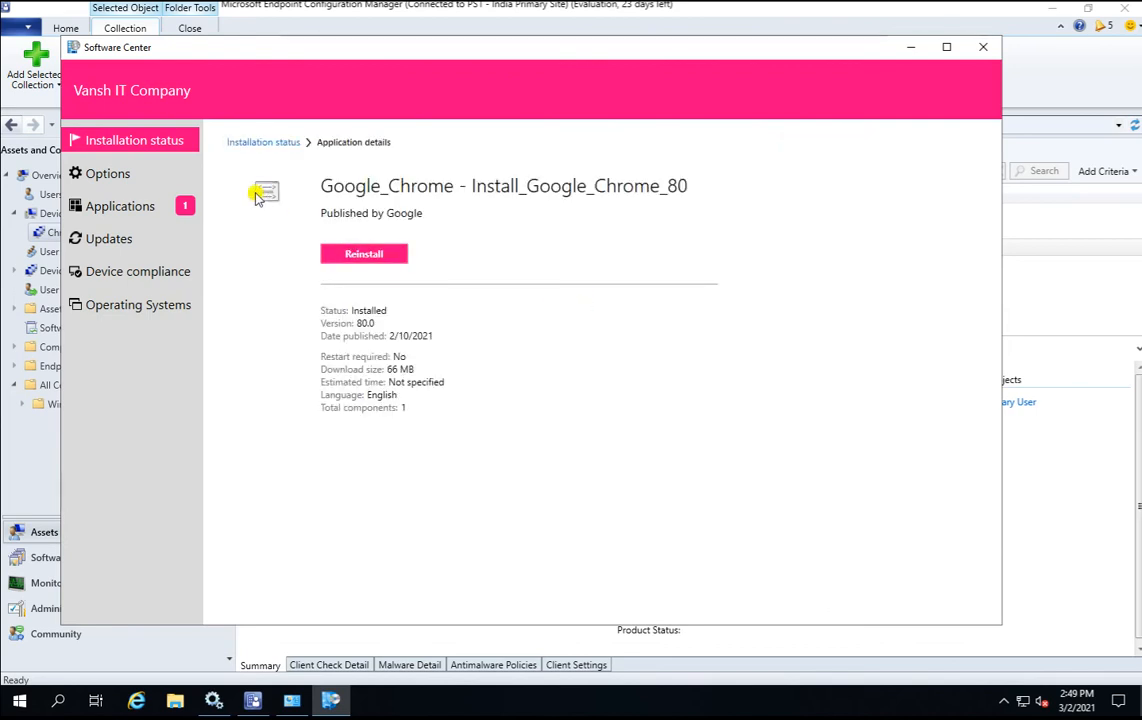
click(255, 146)
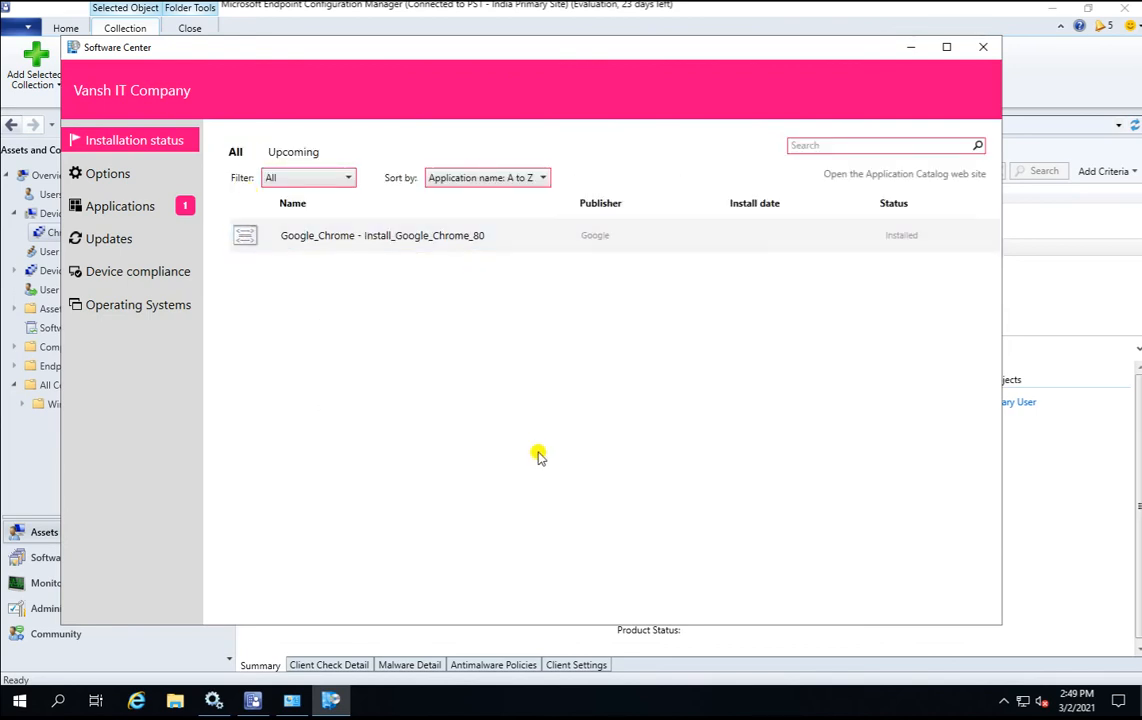
Run the Machine Policy Retrieval & Evaluation Cycle three times from the Control Panel's Configuration Manager client properties, close them and minimize the Control Panel
click(296, 701)
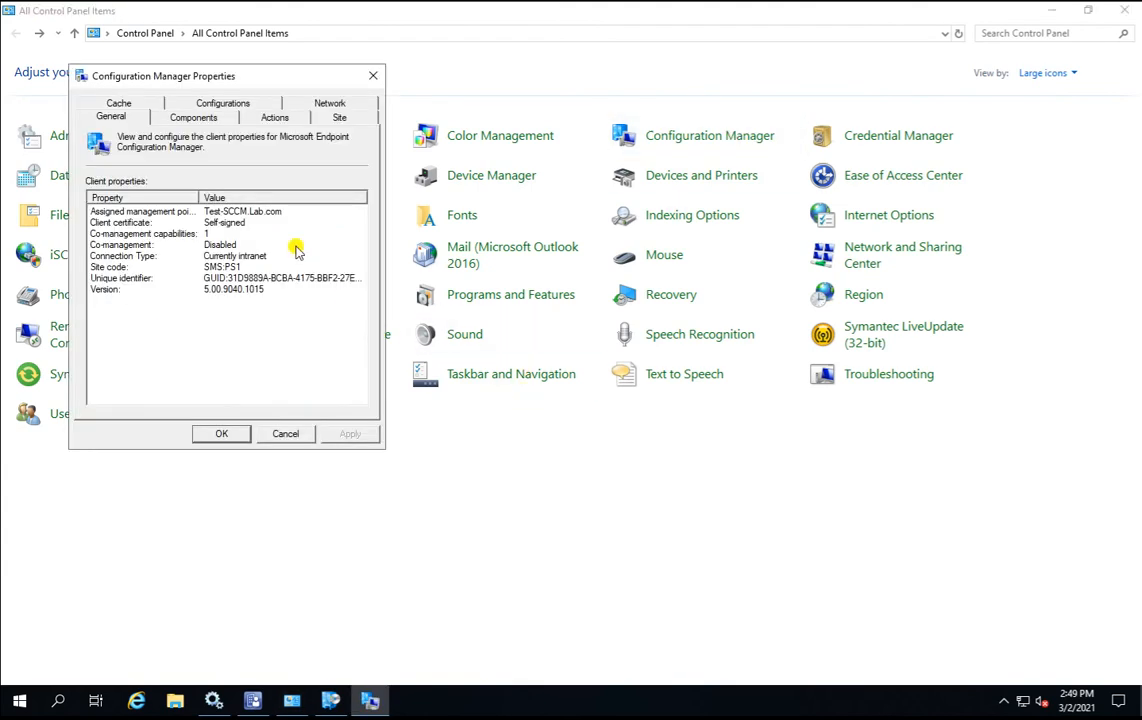
click(265, 113)
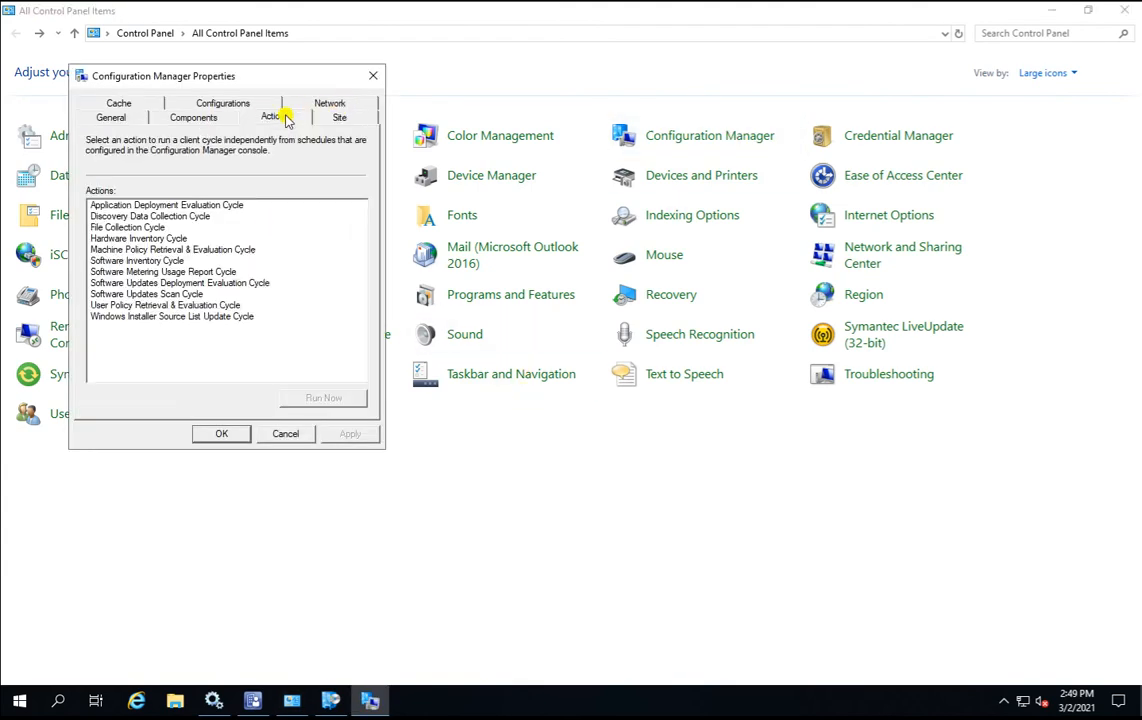
click(212, 249)
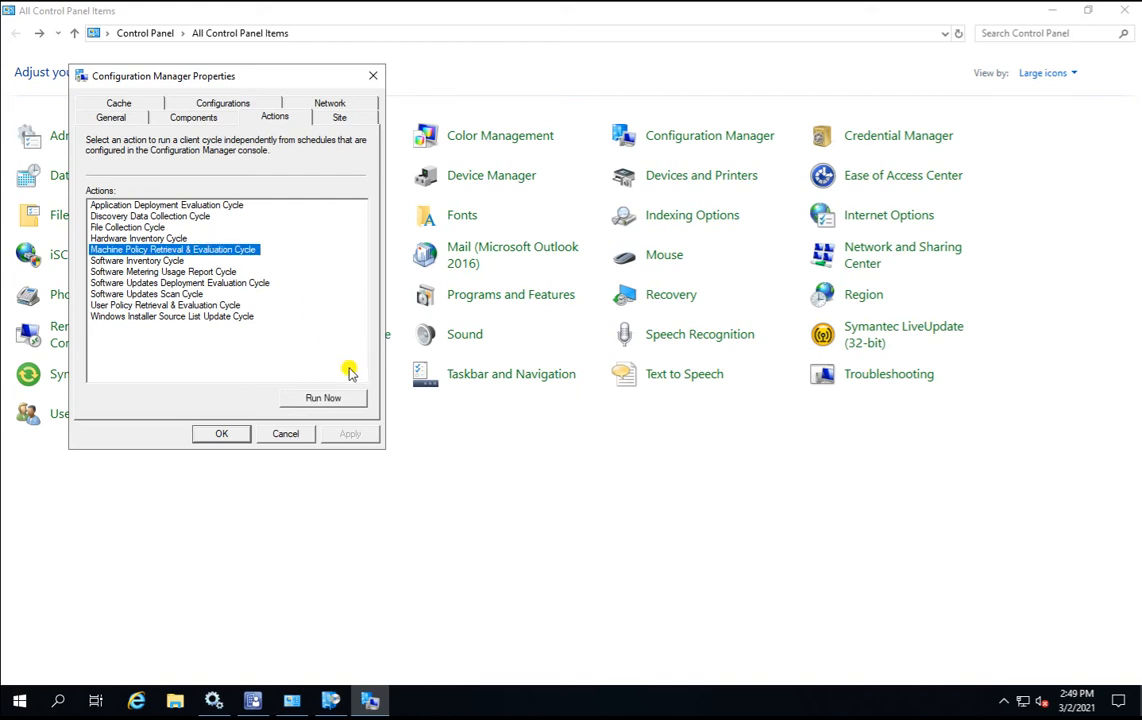
click(320, 399)
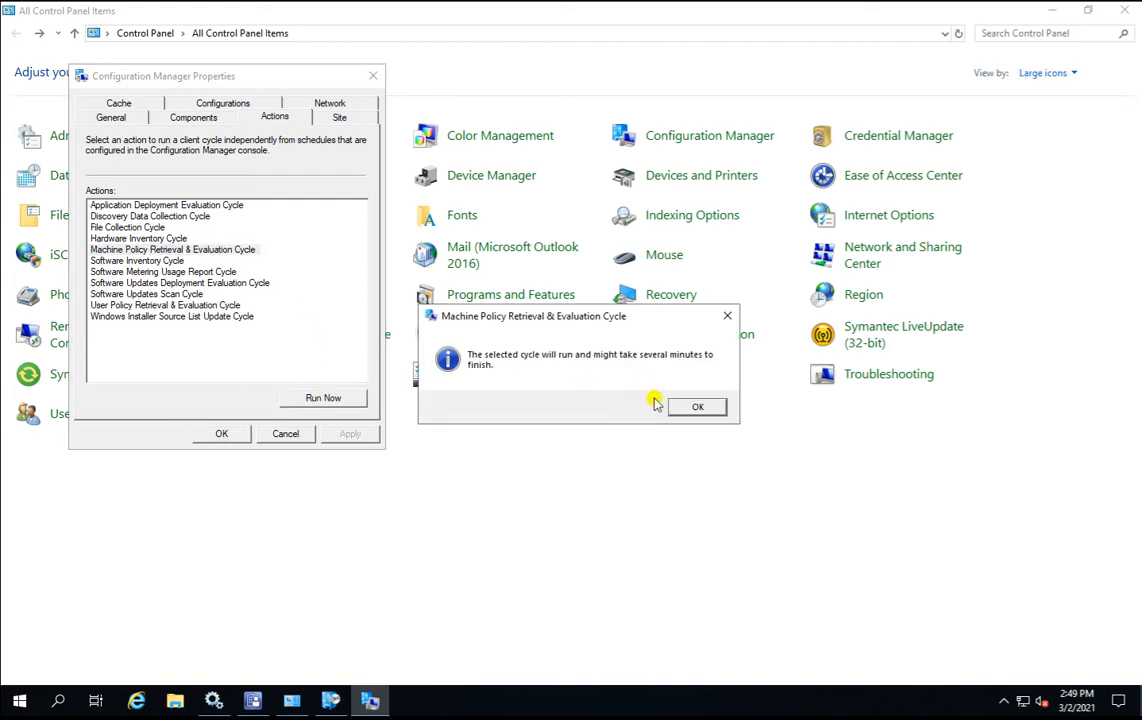
click(711, 407)
click(333, 400)
click(695, 407)
click(327, 403)
click(690, 410)
click(286, 434)
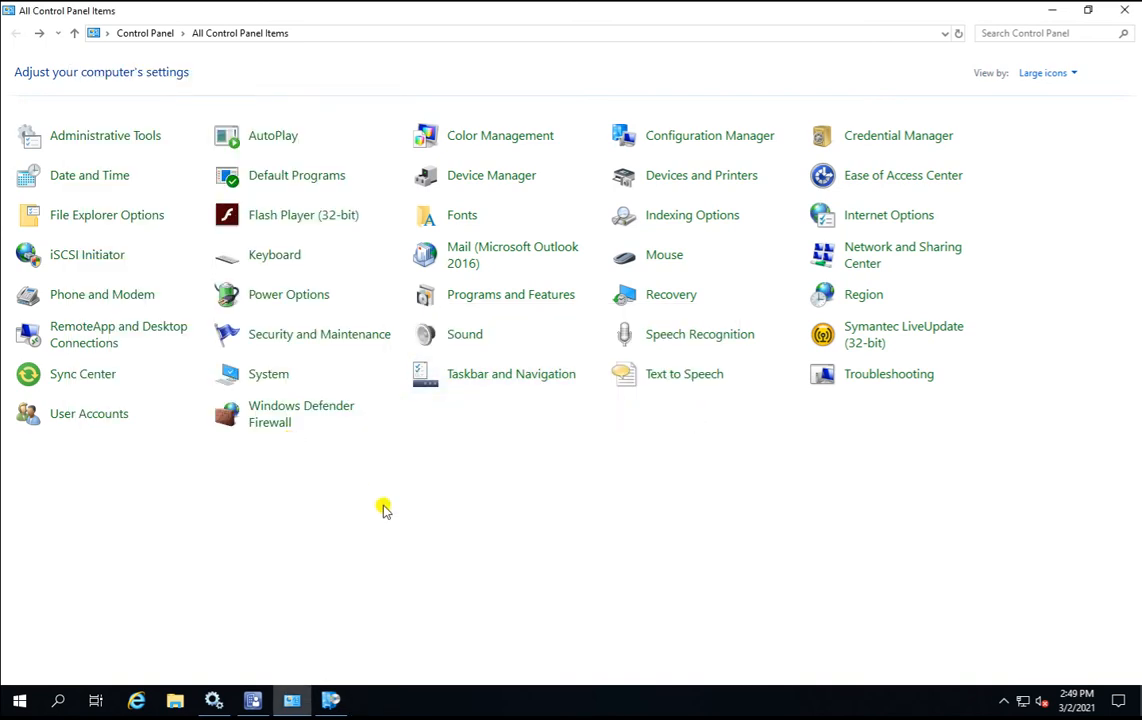
click(1040, 13)
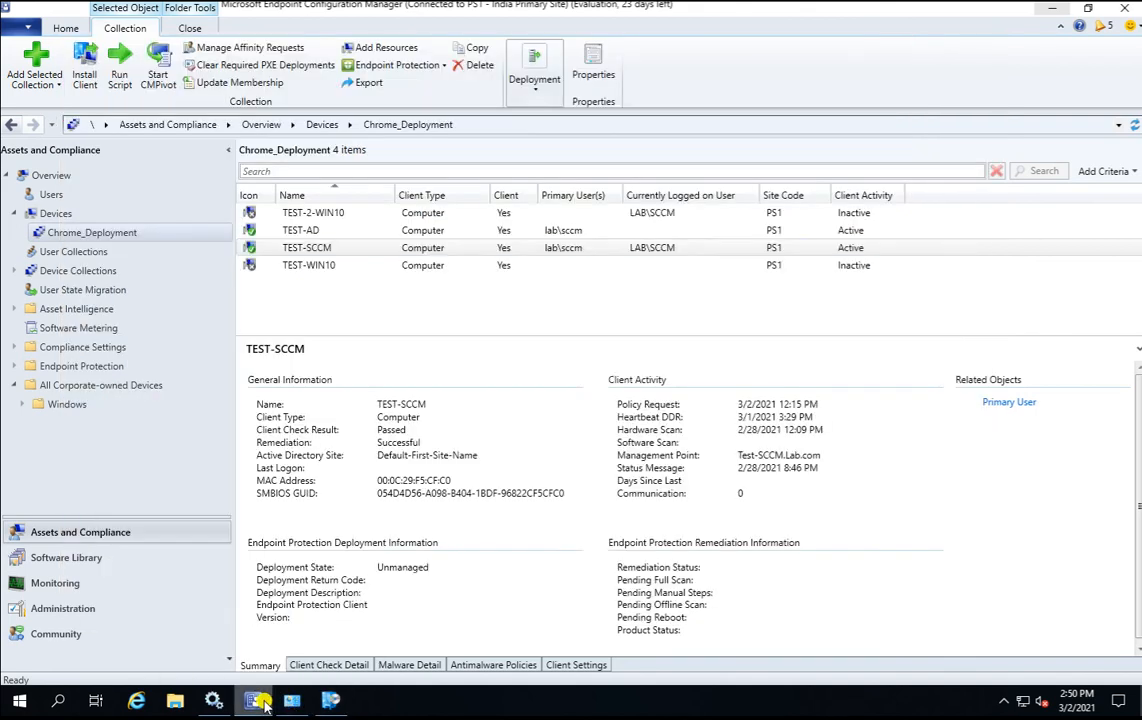
Switch to the Configuration Manager console and review the scheduling properties of the Google_Chrome package's Install_Google_Chrome_80 deployment
click(252, 701)
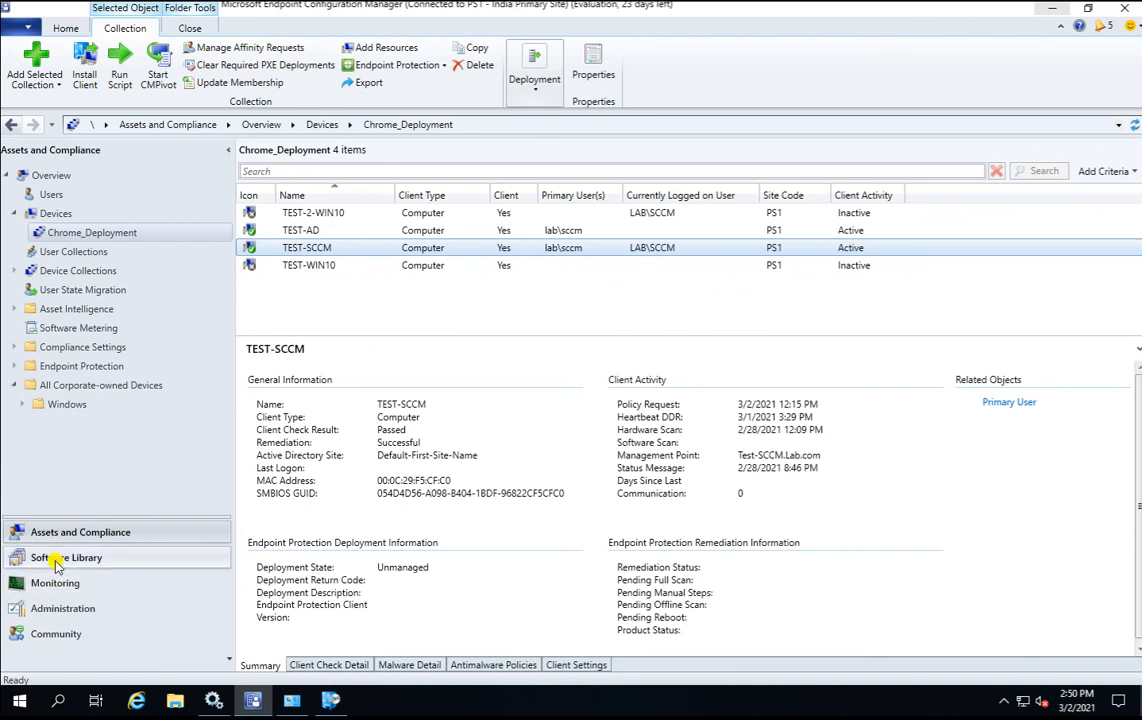
click(57, 560)
click(340, 248)
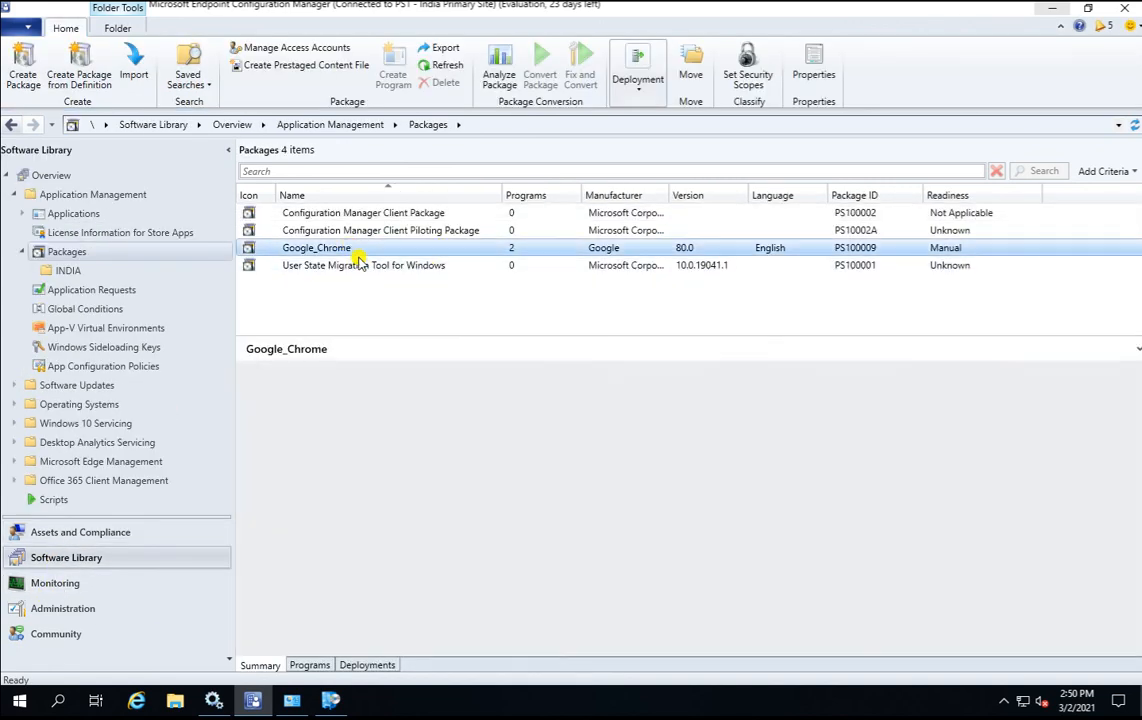
click(367, 666)
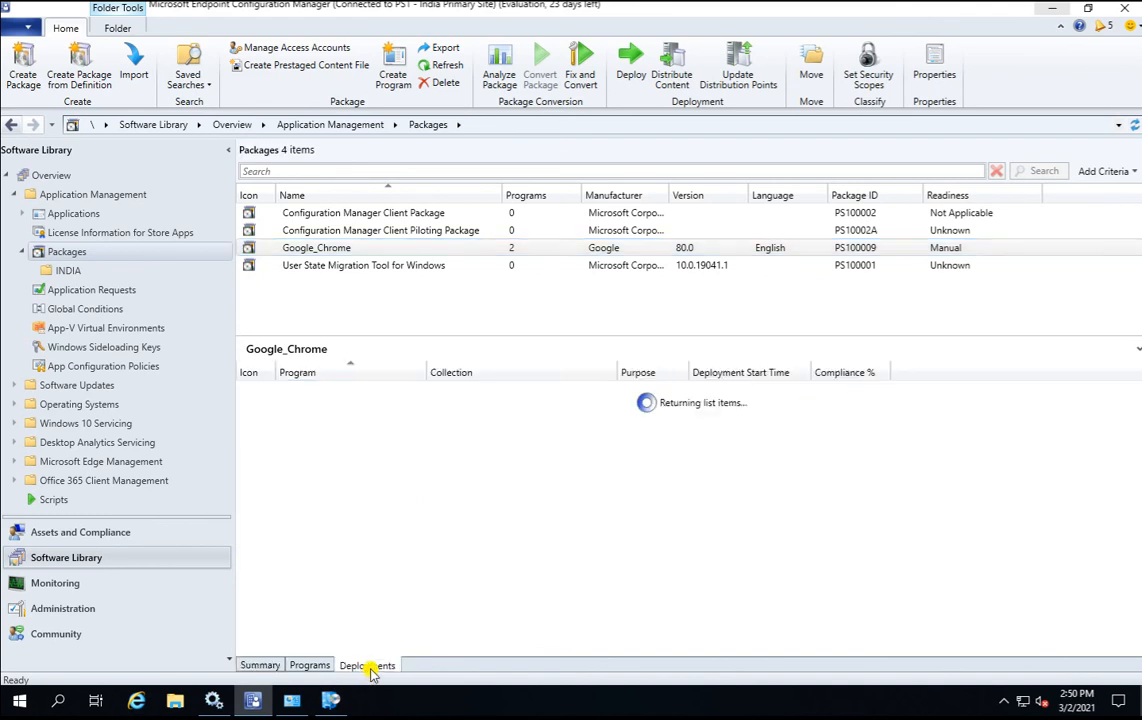
double_click(397, 398)
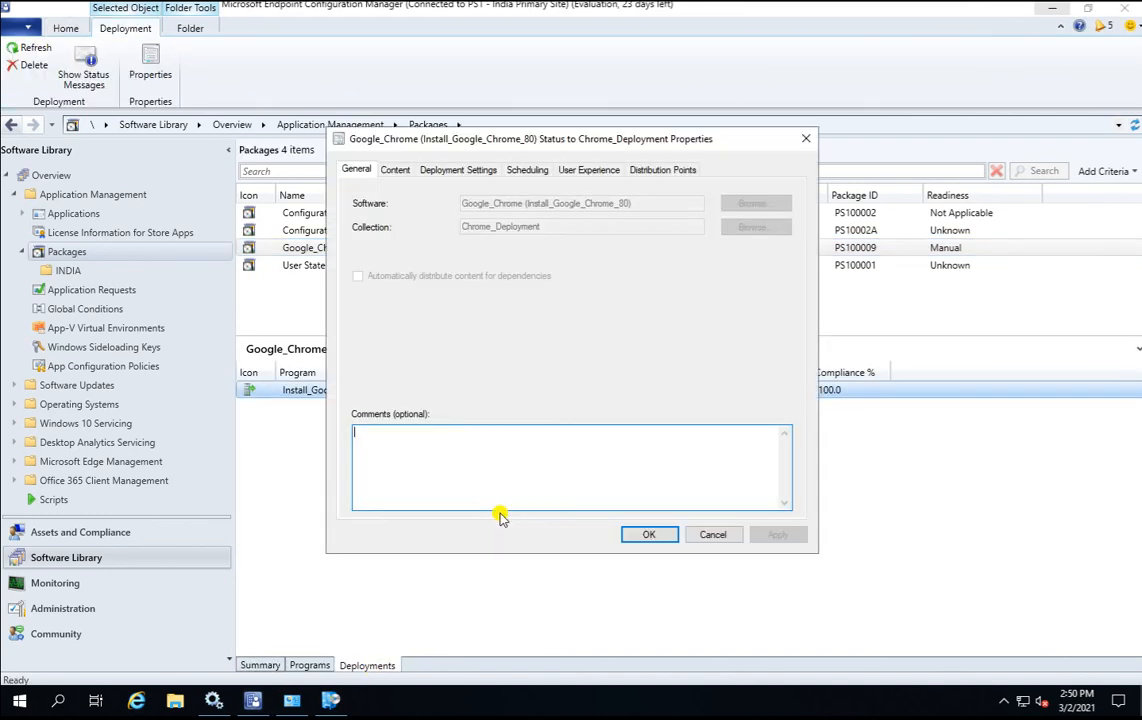
click(449, 172)
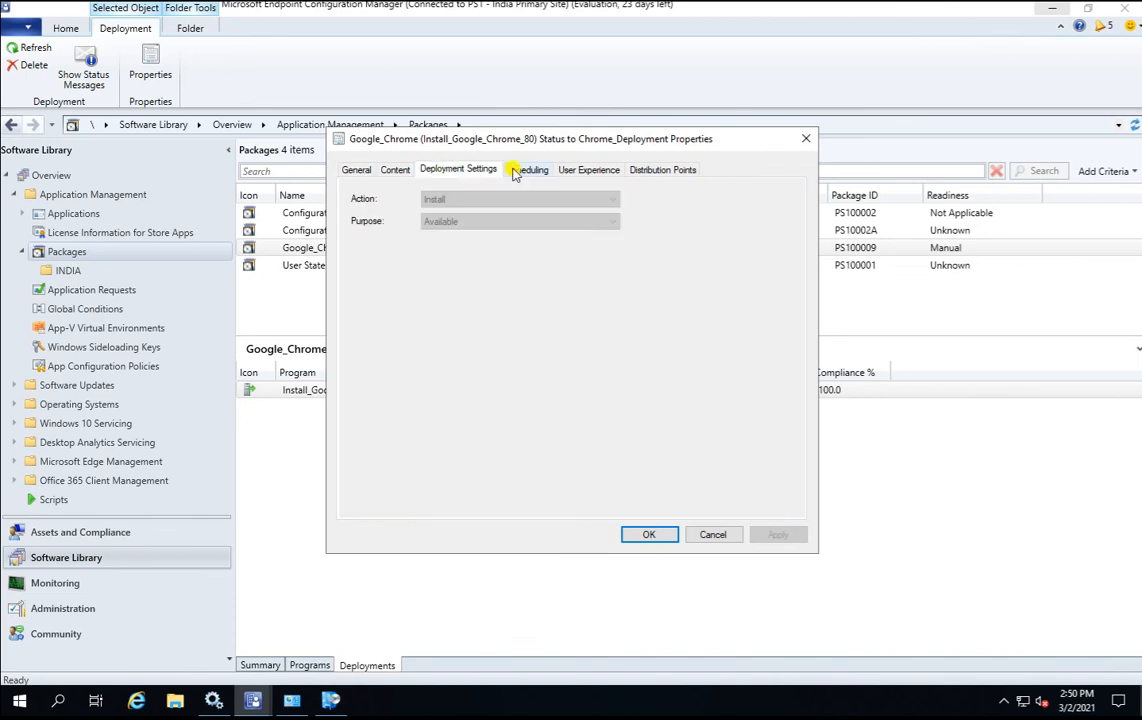
click(515, 170)
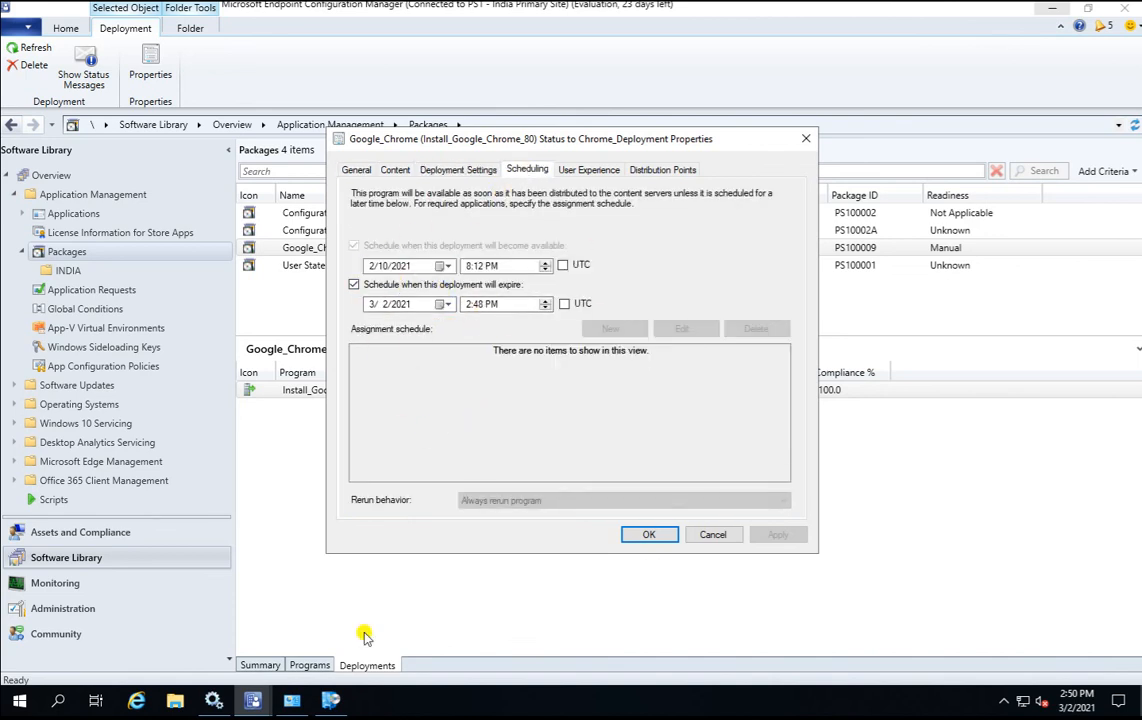
Switch to Software Center and check its installation status list for the Google_Chrome entry
click(331, 700)
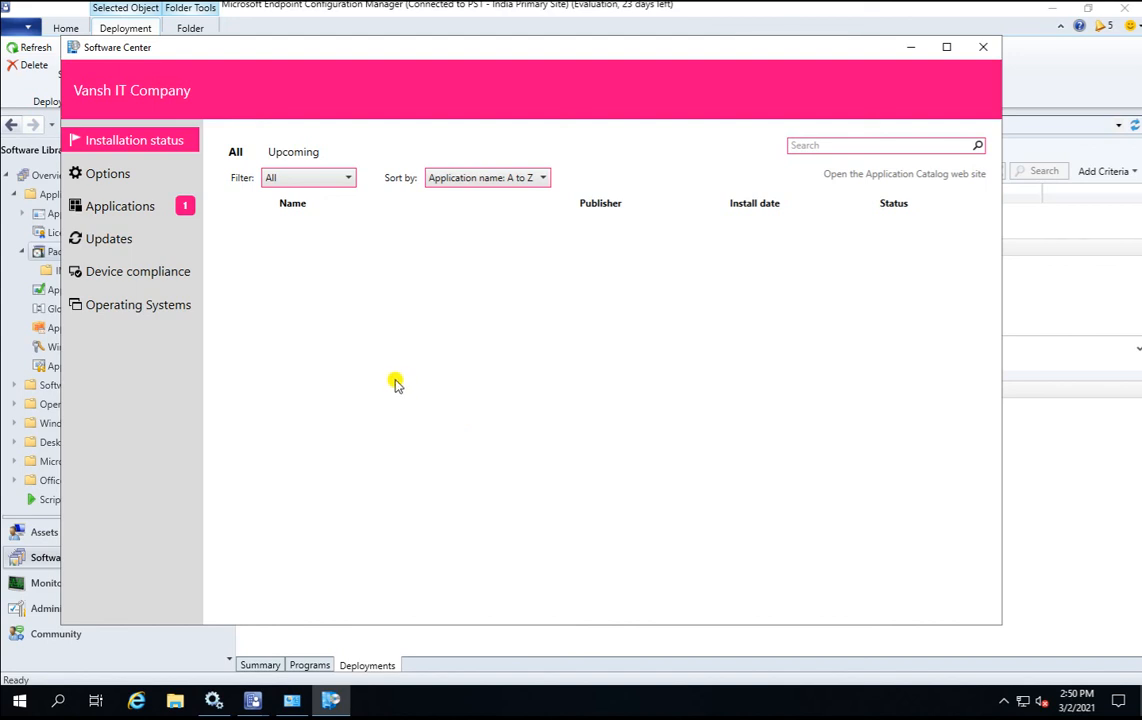
drag(568, 55, 511, 40)
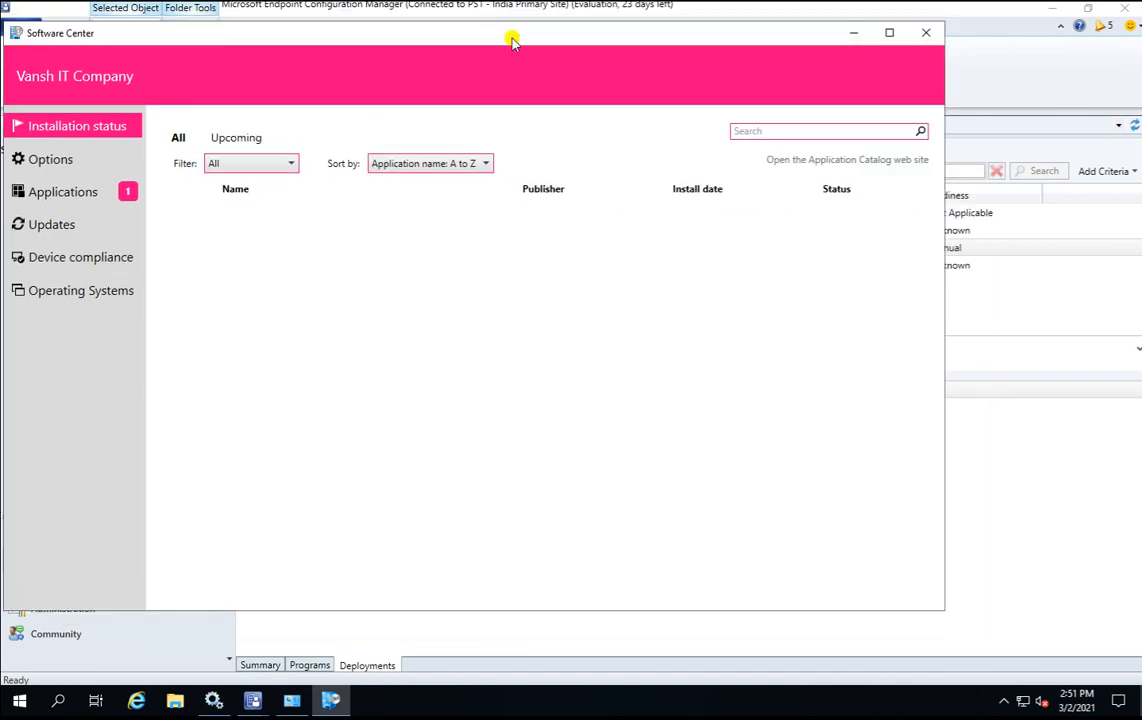